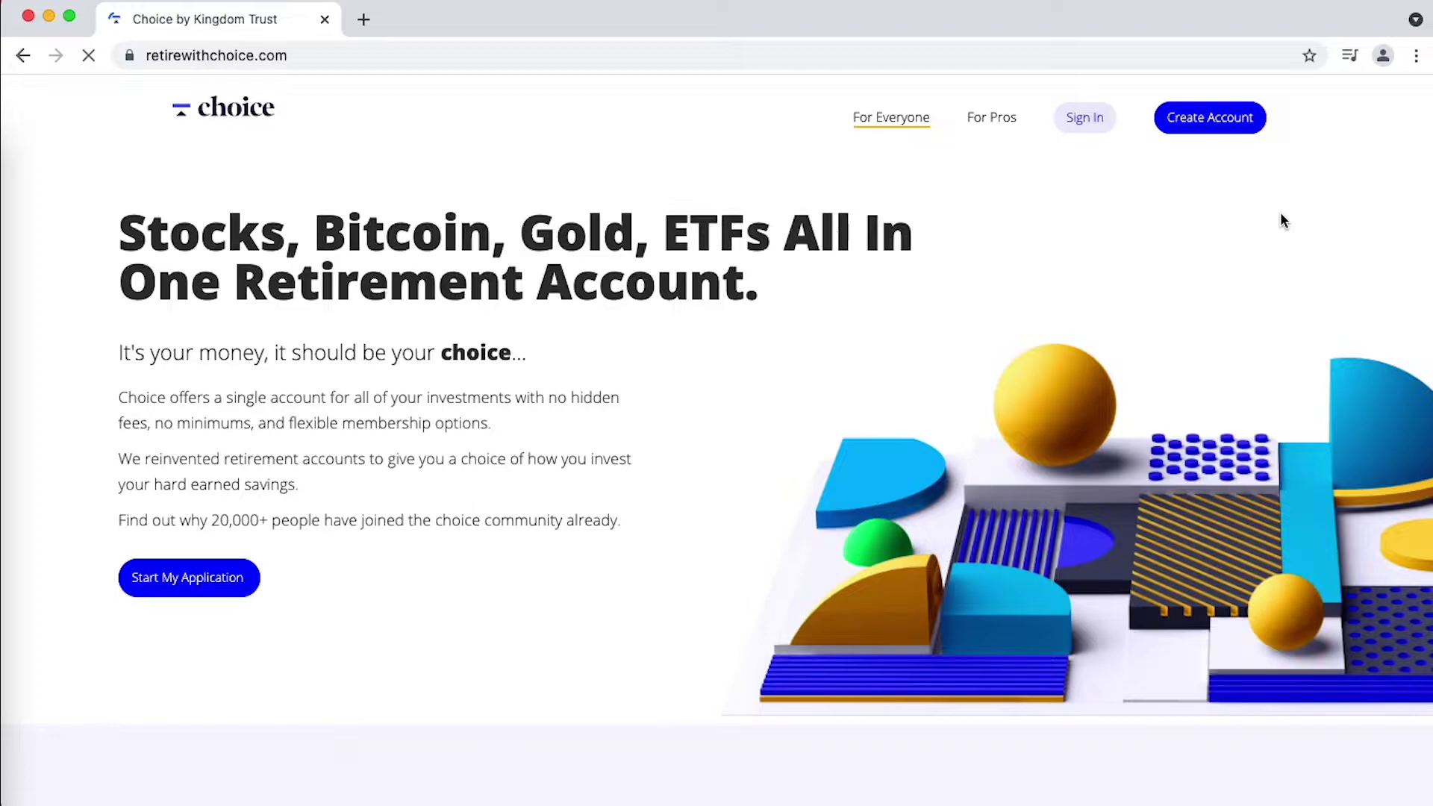
- Start a new Choice account, entering the email address twice and a password
click(1211, 119)
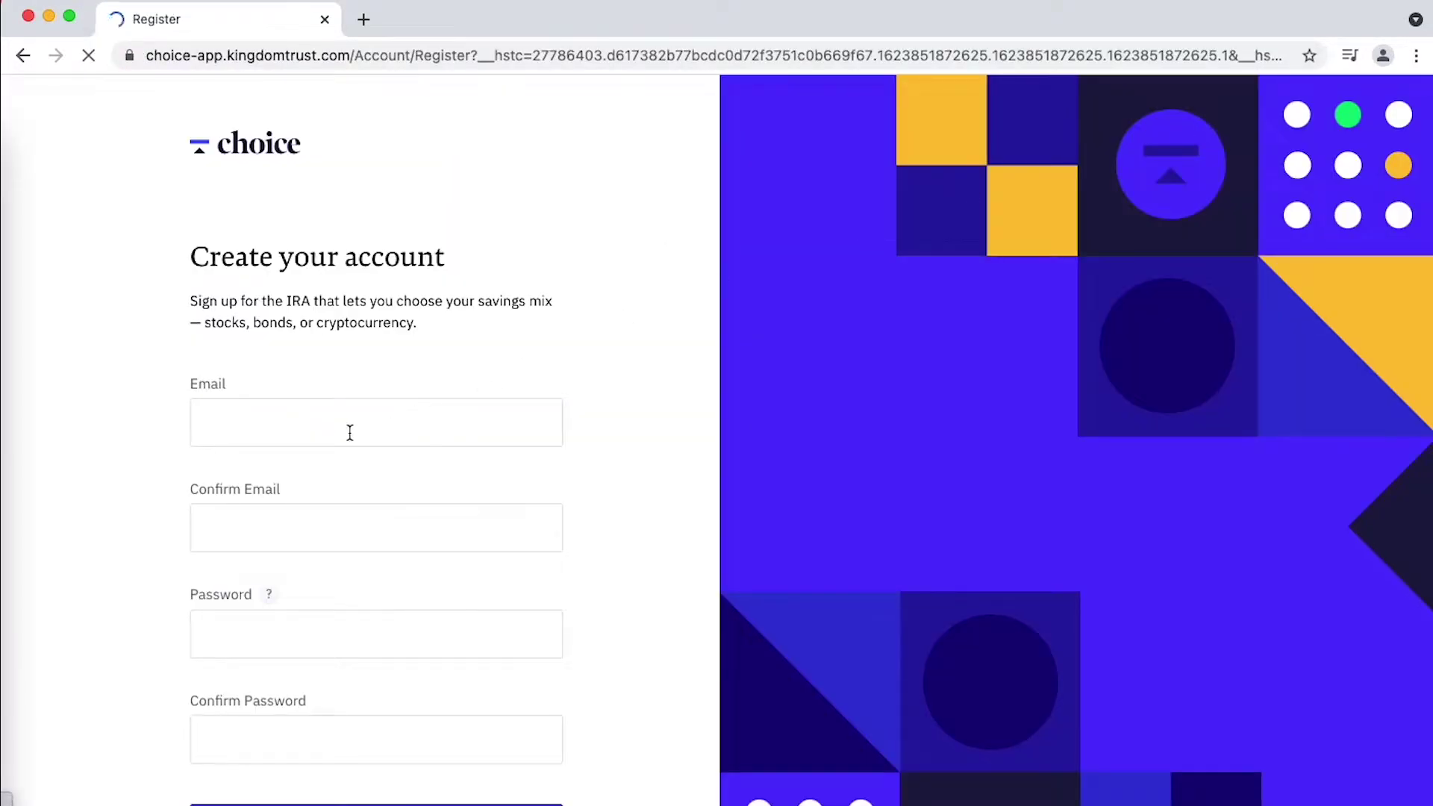
text([blurred email])
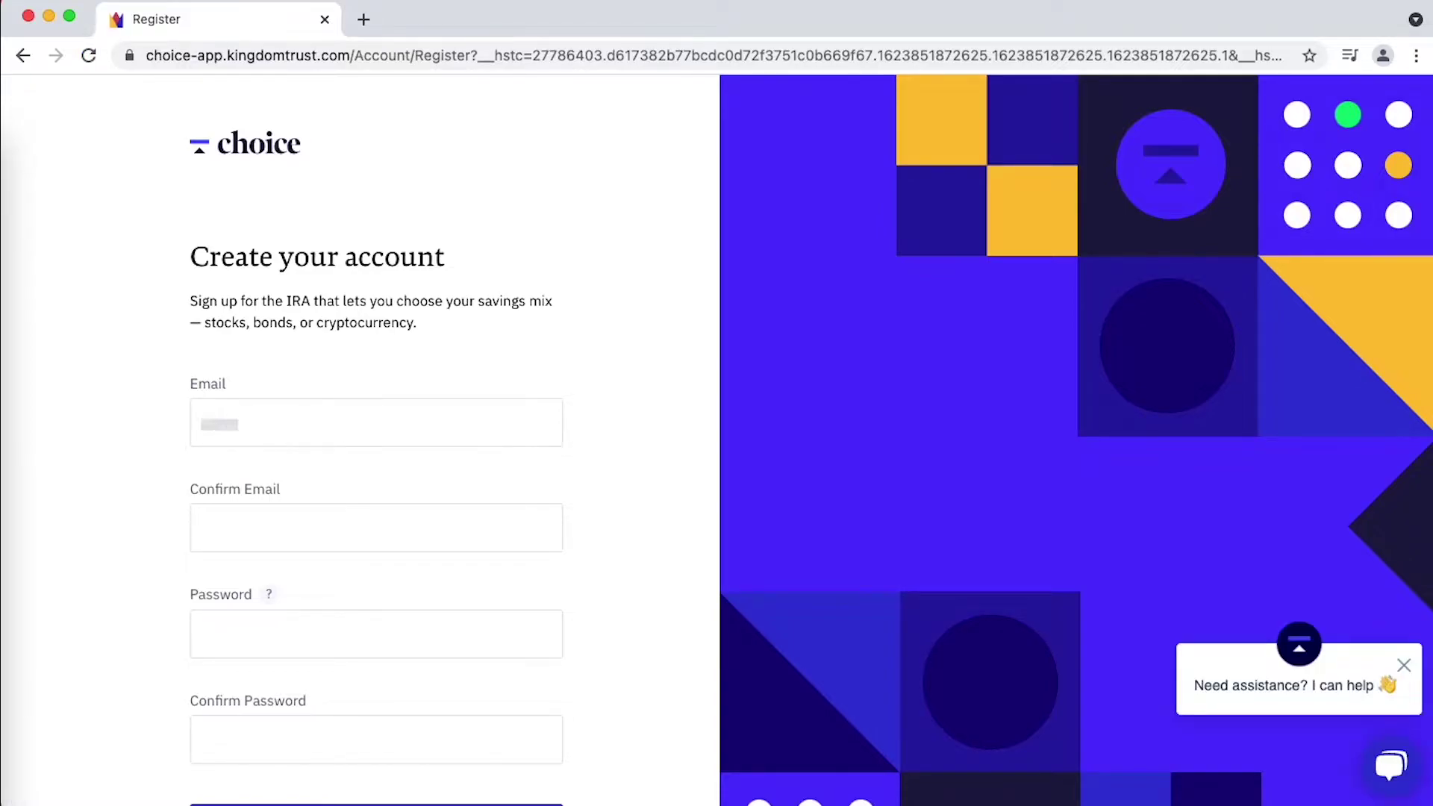
key(Tab)
text([blurred email])
key(Tab)
text(********)
scroll(349, 433, down, 2)
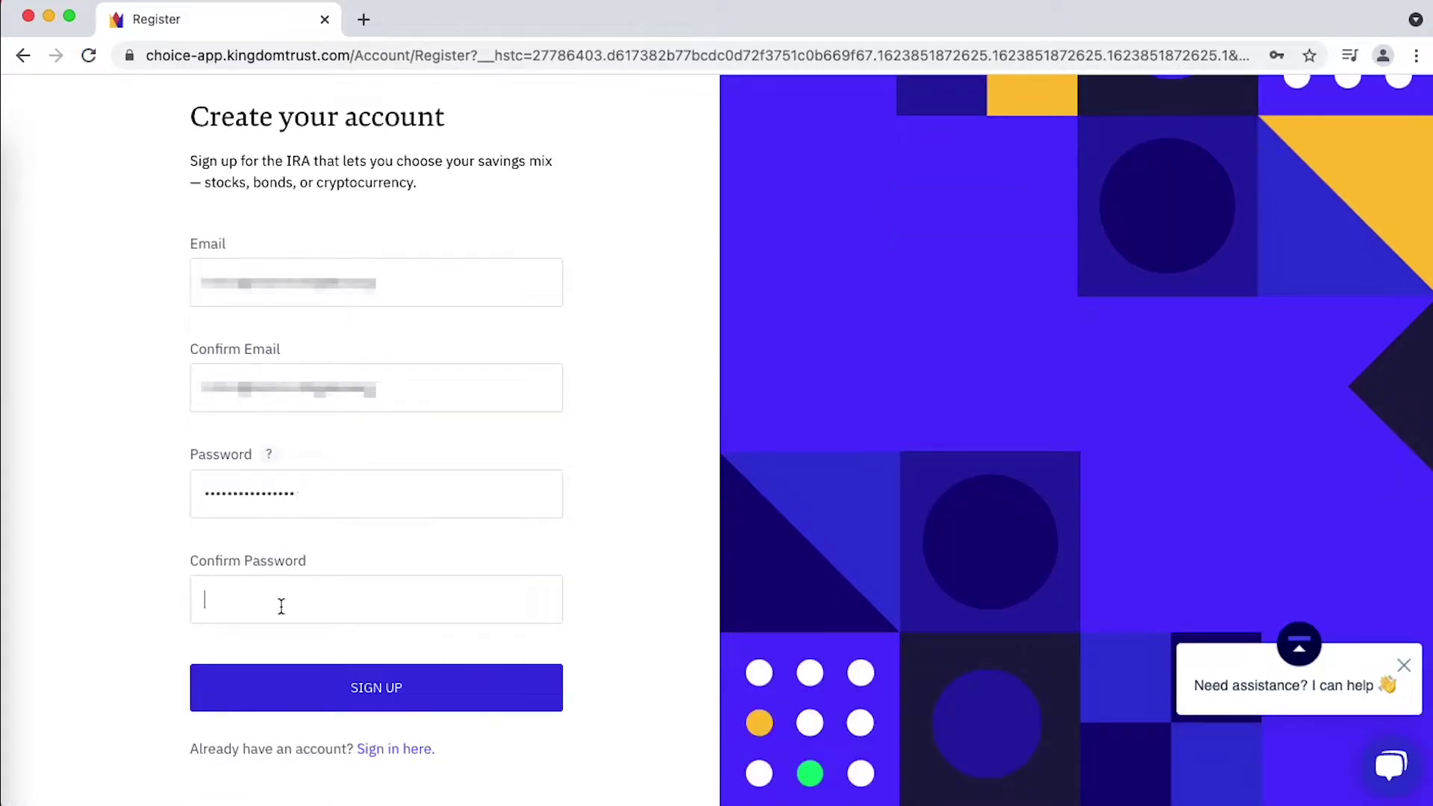
- Confirm the password, submit the sign-up, and sign in with the new credentials
text(***************)
click(307, 686)
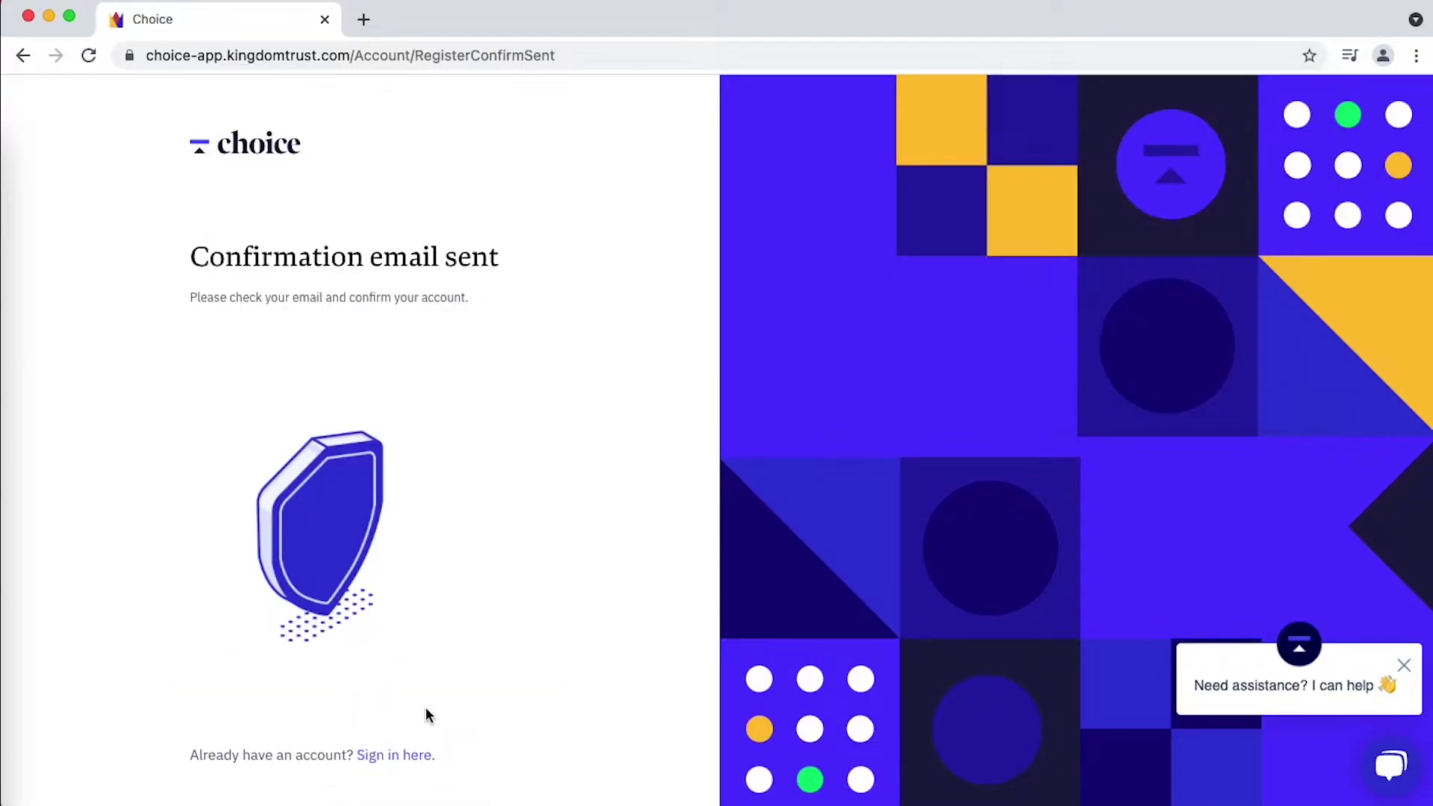
click(385, 755)
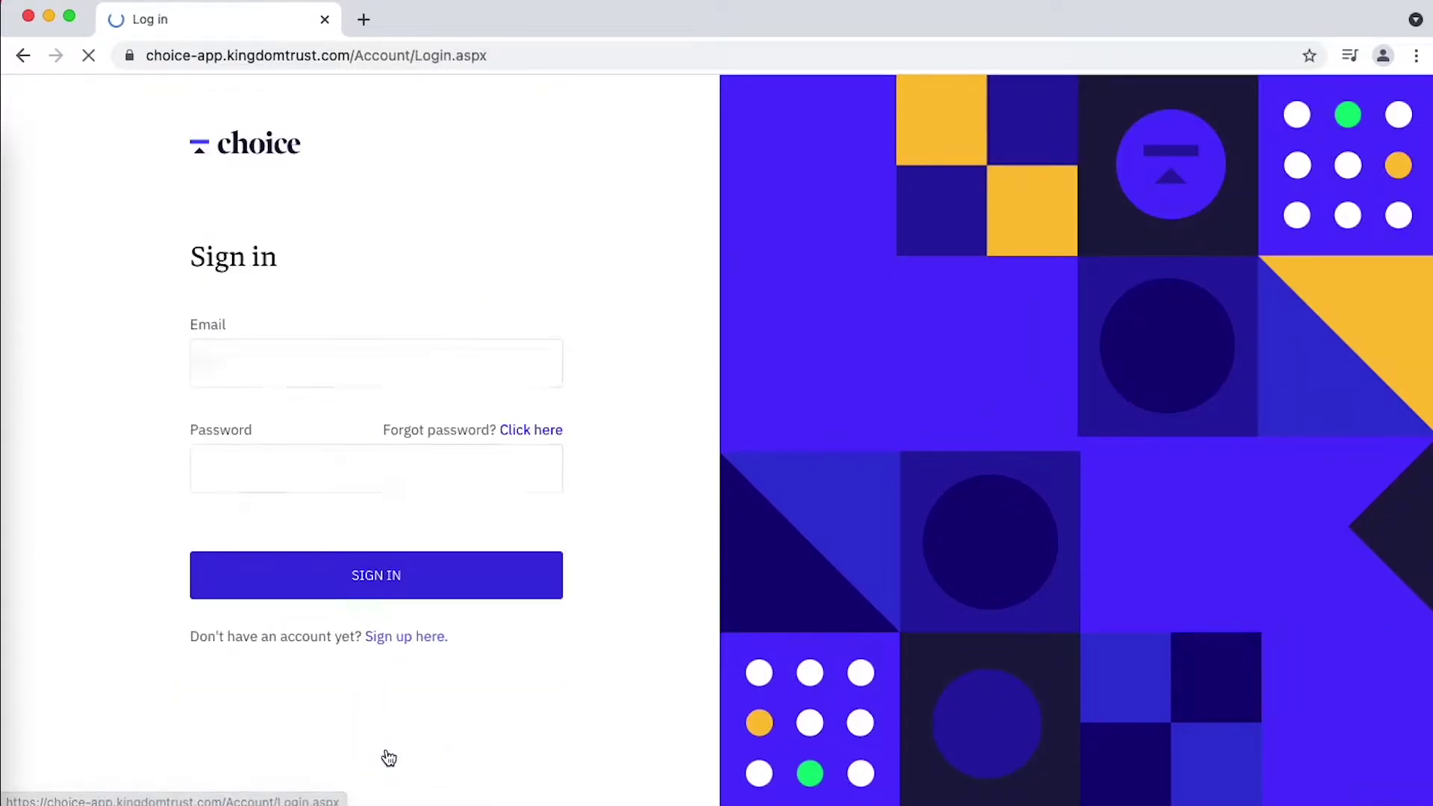
click(375, 575)
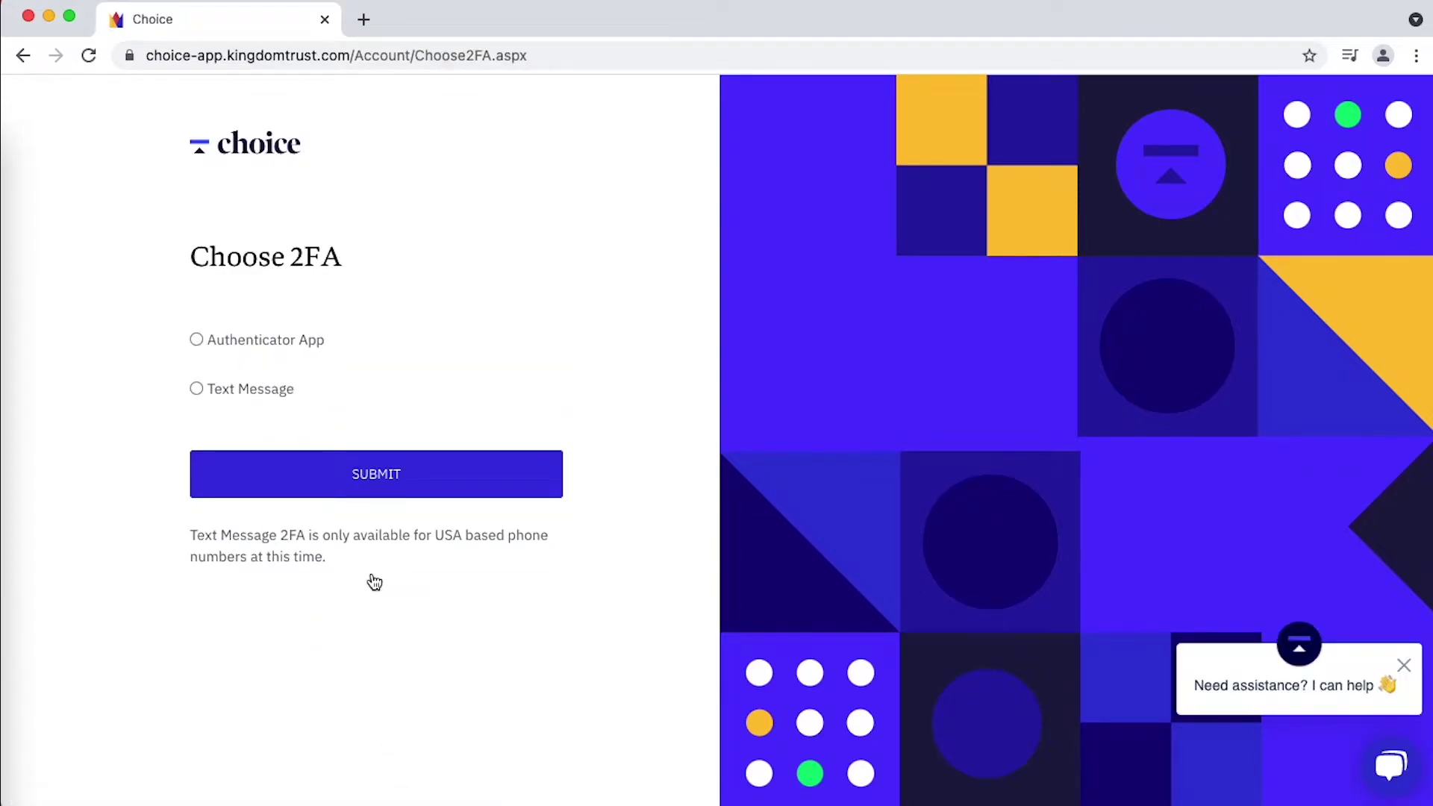
- Set up authenticator-app two-factor authentication and verify it with the app's code
click(248, 339)
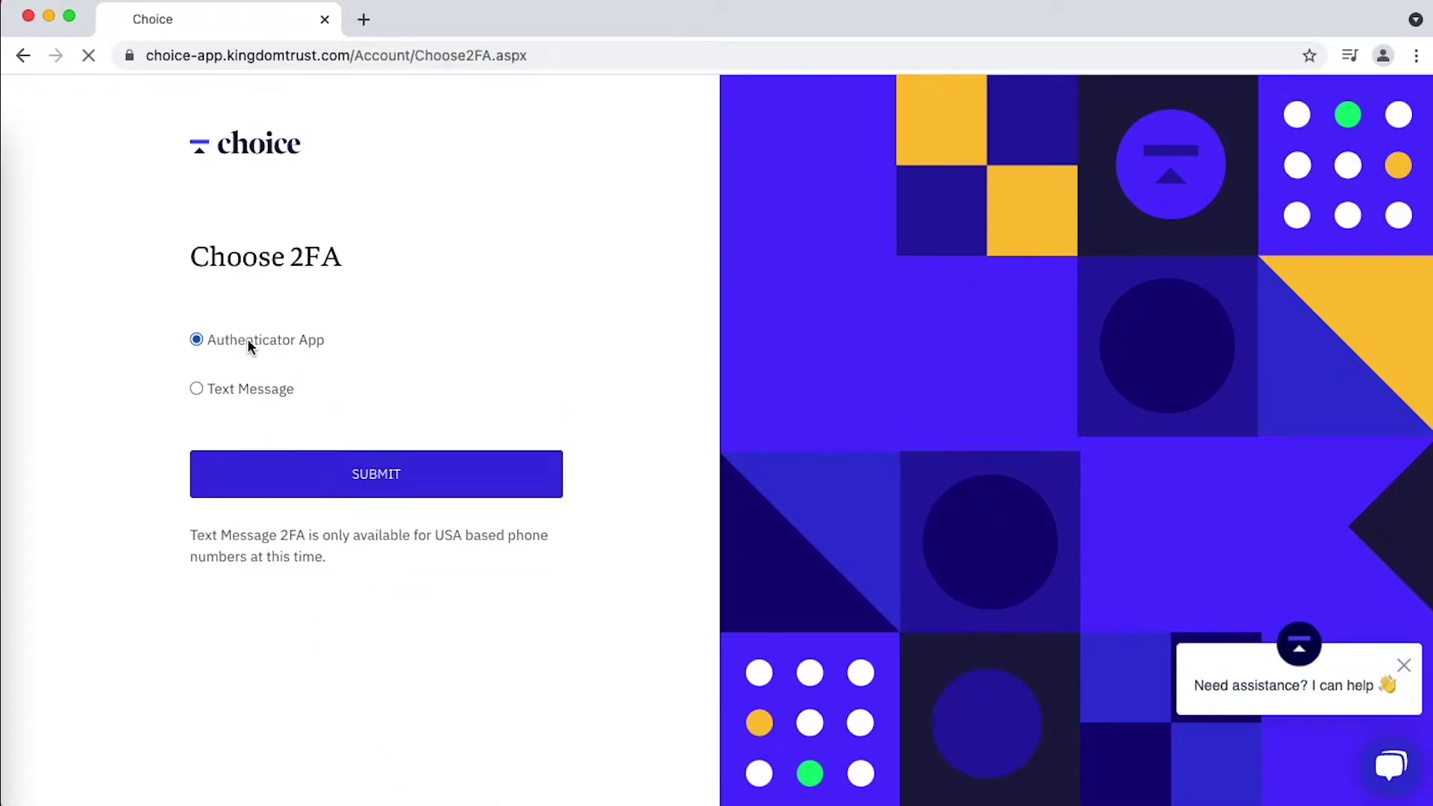
click(388, 477)
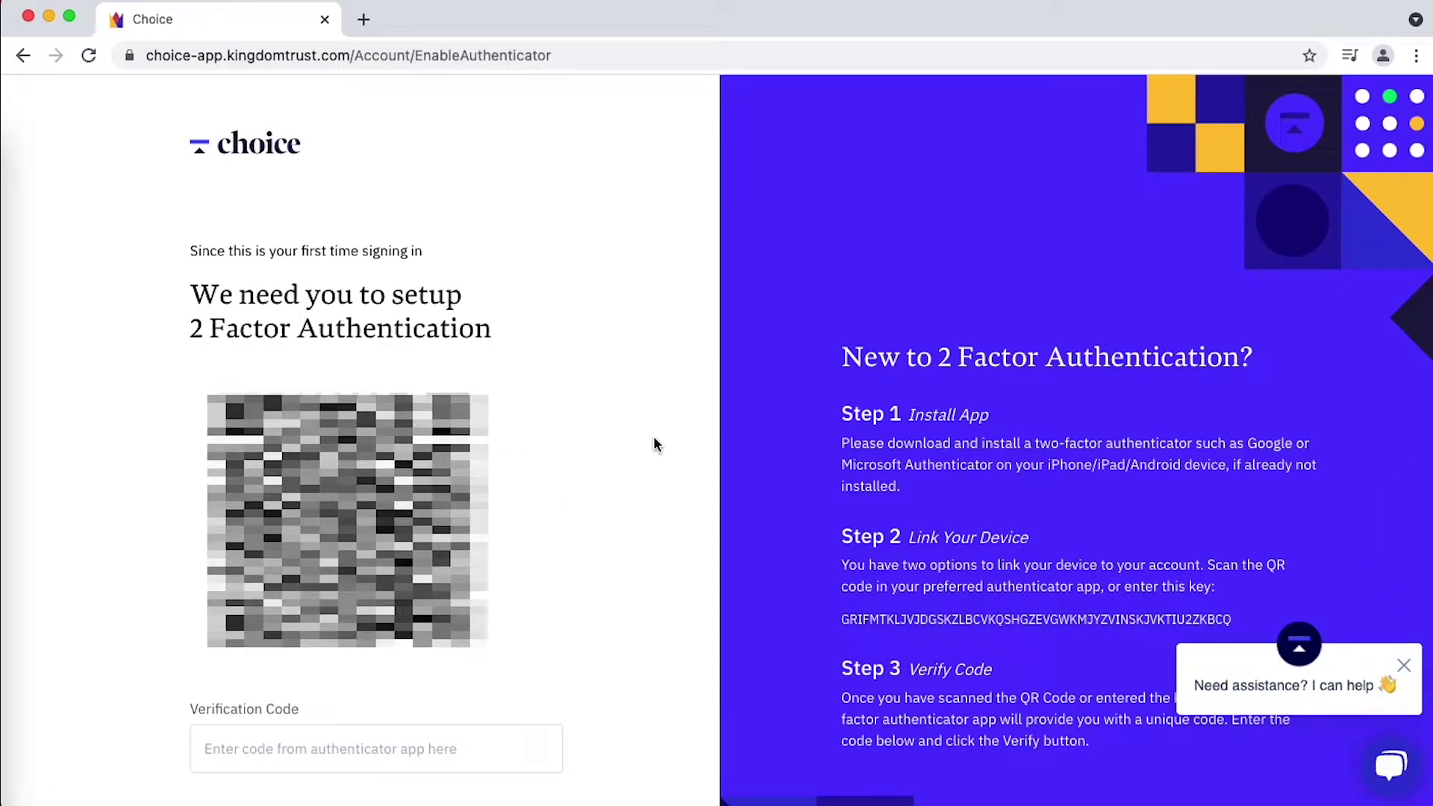
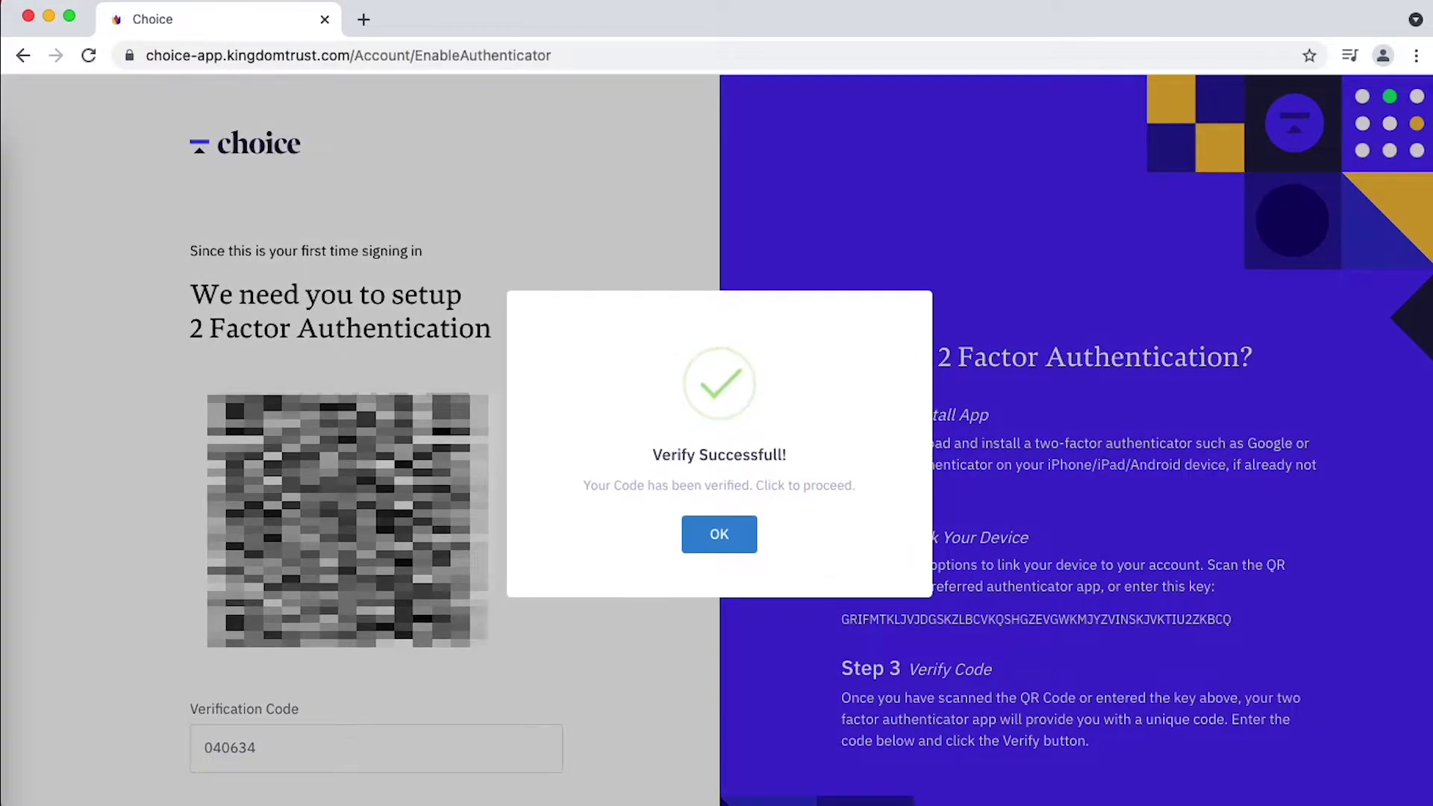
click(729, 544)
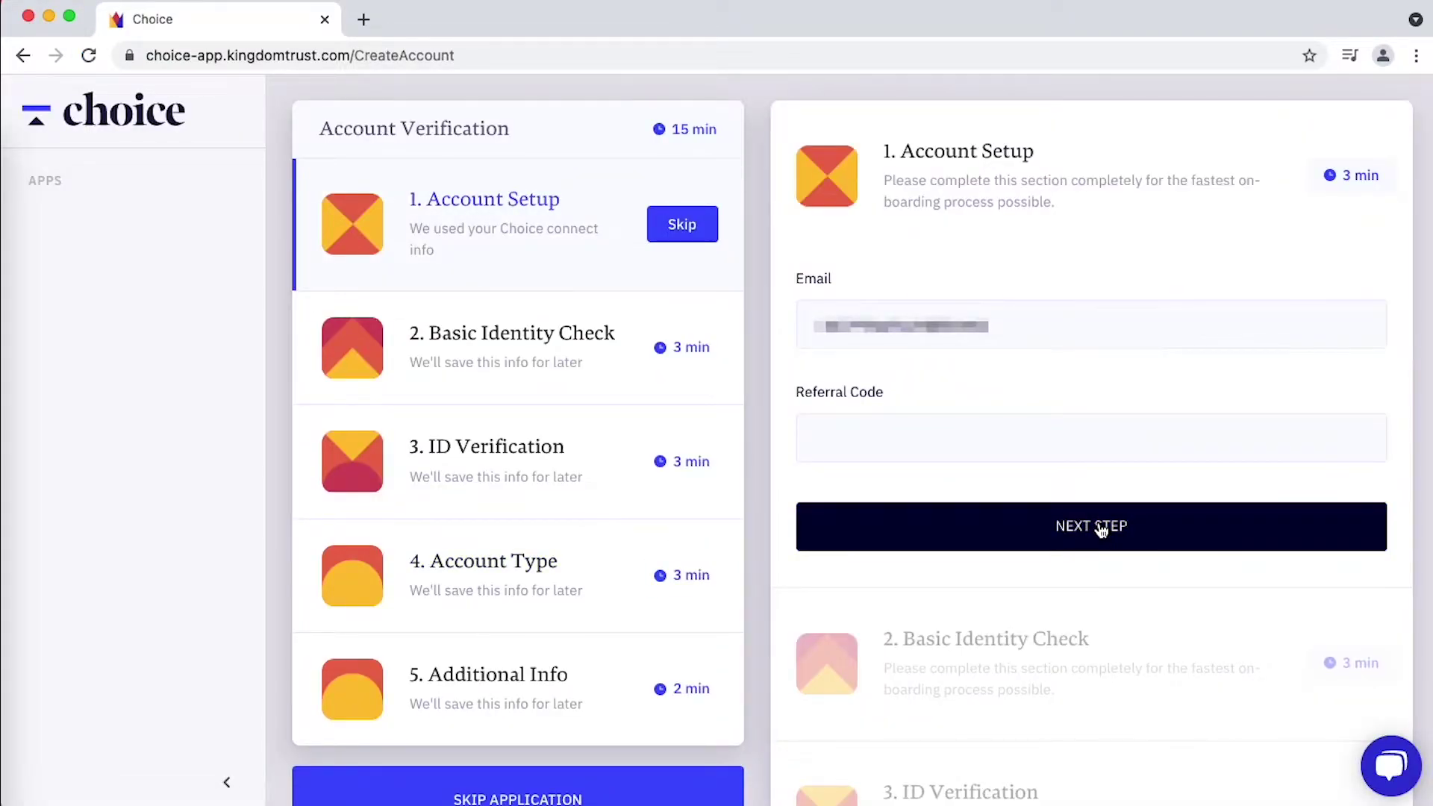
- Advance to the identity check and fill in full name, street address, city and zip code
click(1101, 528)
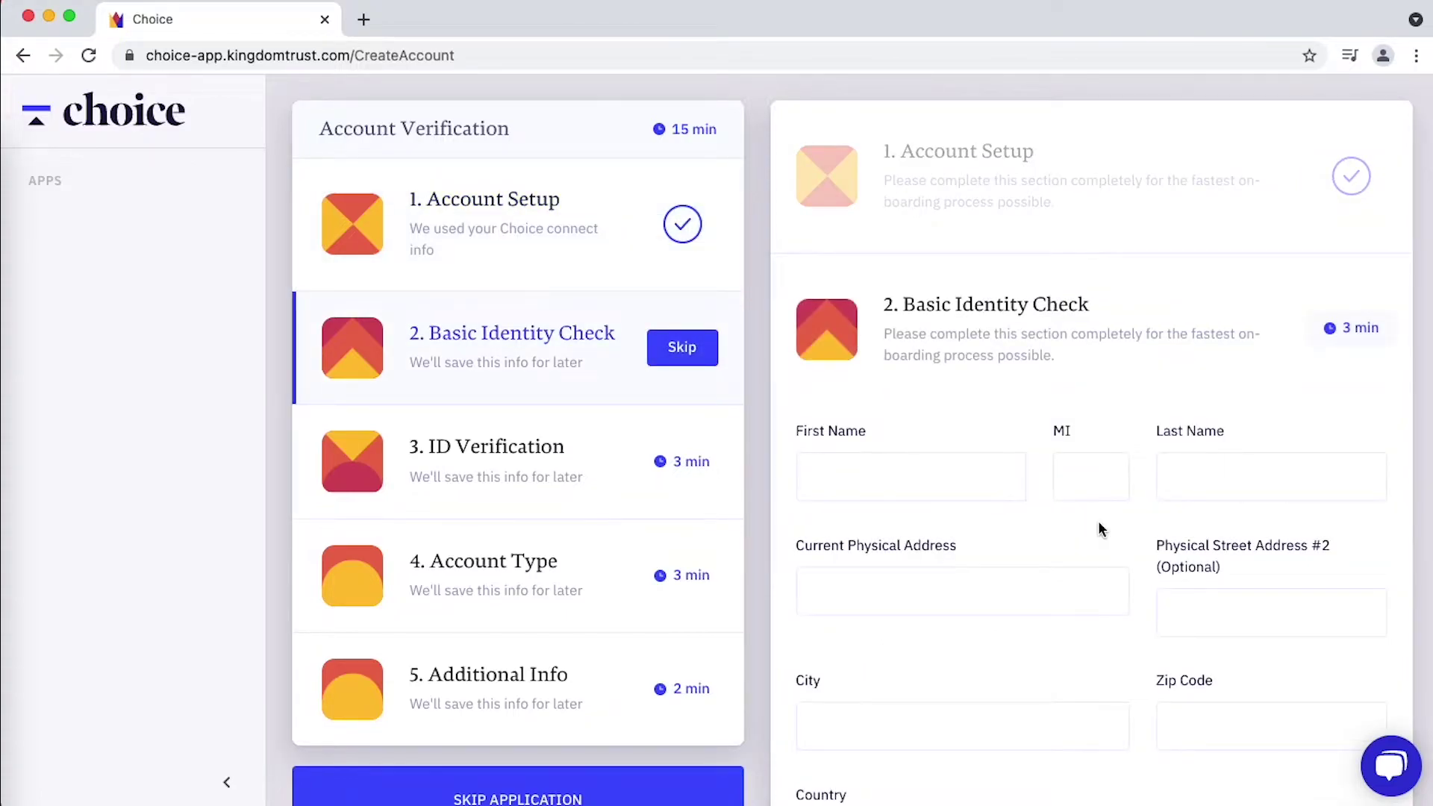
click(898, 403)
text(John)
key(Tab)
text(A)
key(Tab)
text(S)
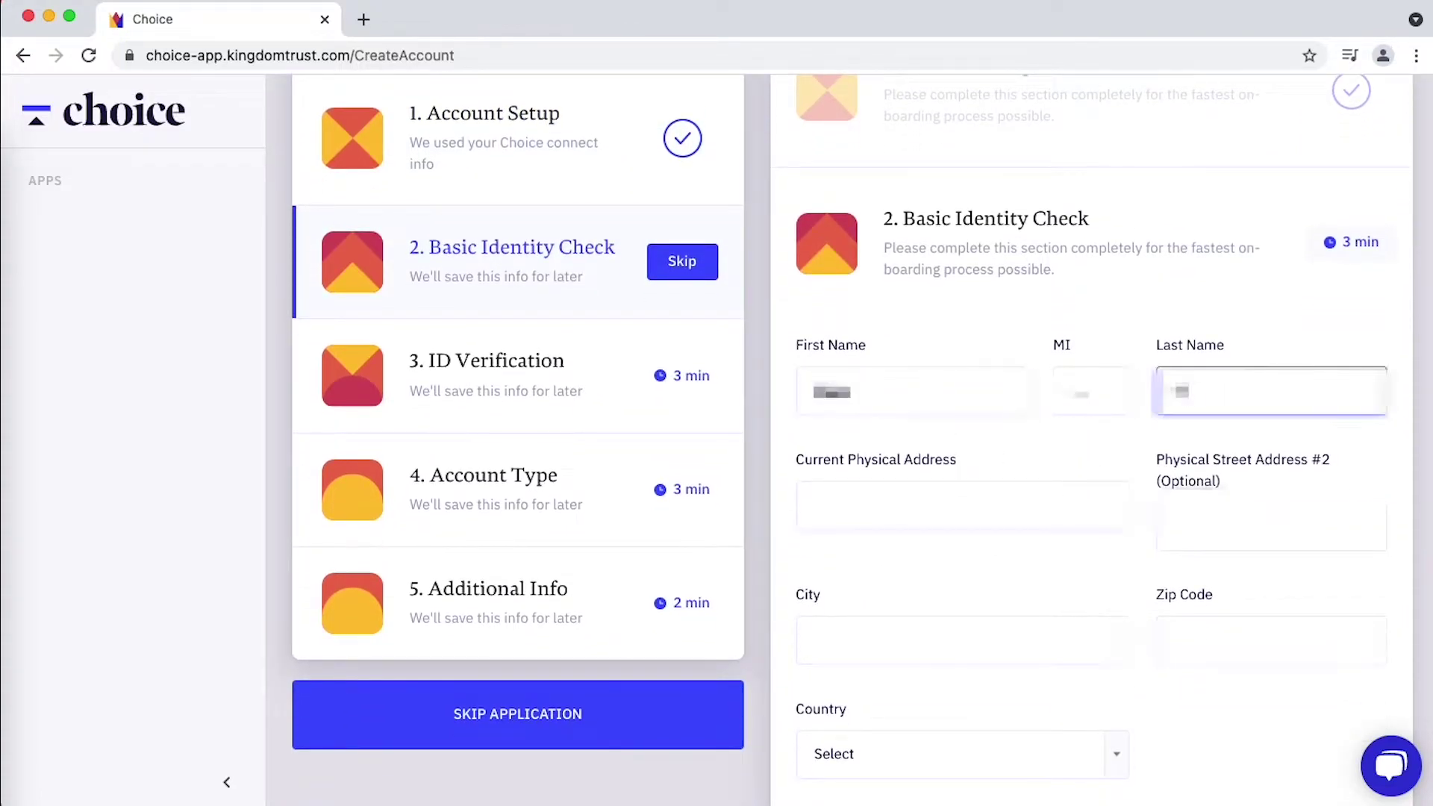
text(mith)
key(Tab)
text(123 Main St)
key(Tab)
key(Tab)
text(Springfield)
key(Tab)
text(12345)
- Choose United States and CA, enter the phone number, and confirm US citizenship
scroll(716, 448, down, 3)
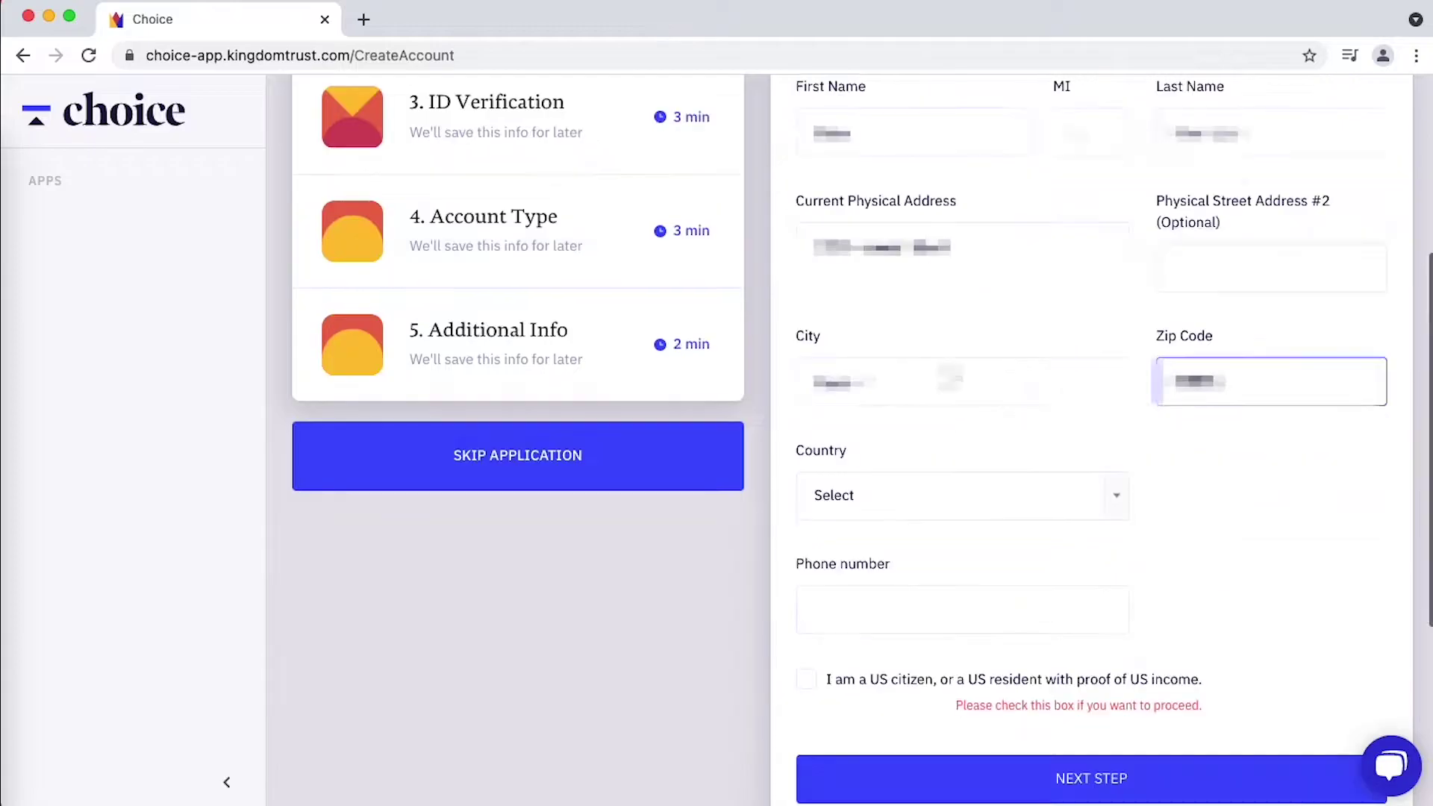
click(953, 496)
scroll(980, 779, down, 20)
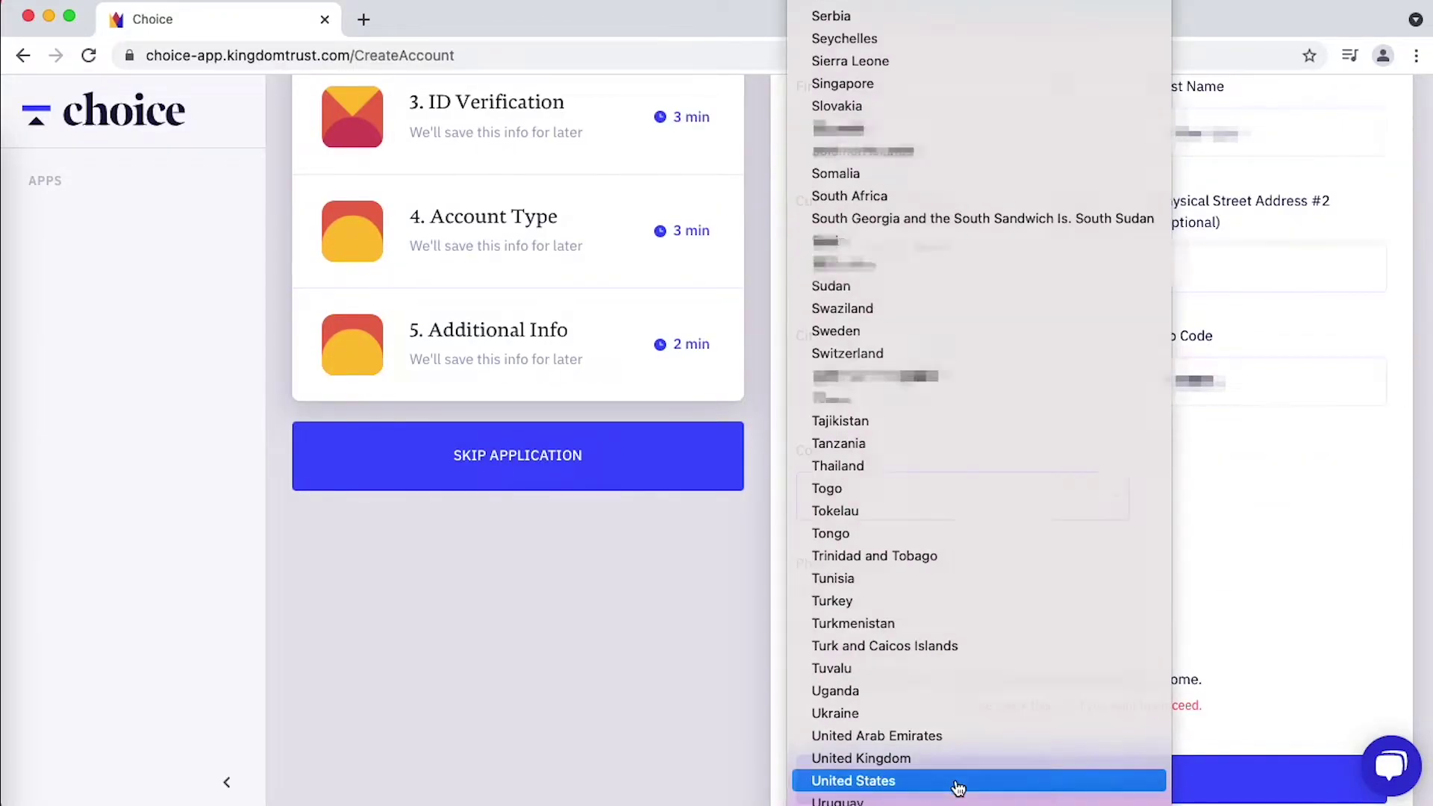
click(979, 779)
click(1334, 498)
click(1304, 591)
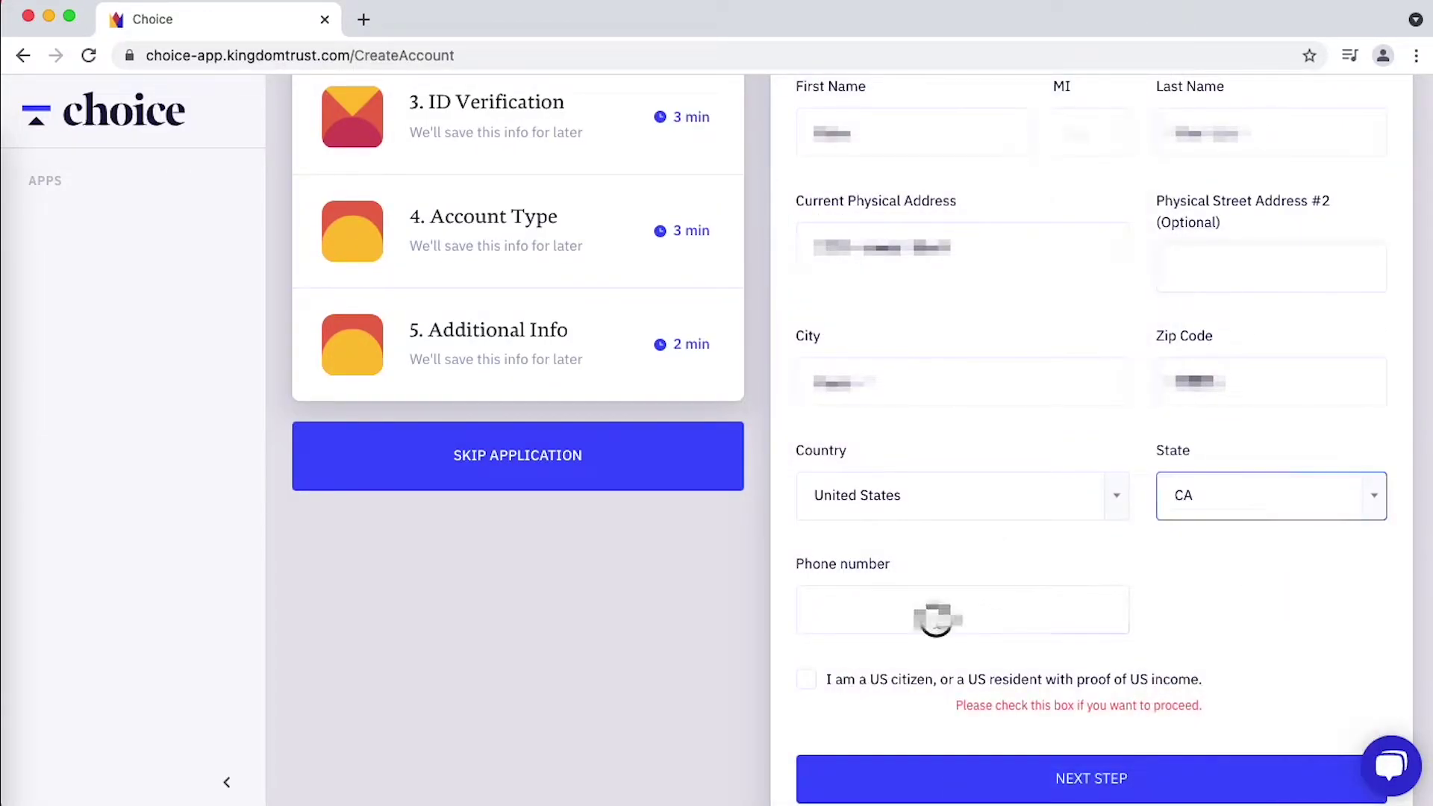
click(934, 616)
text(5551234567)
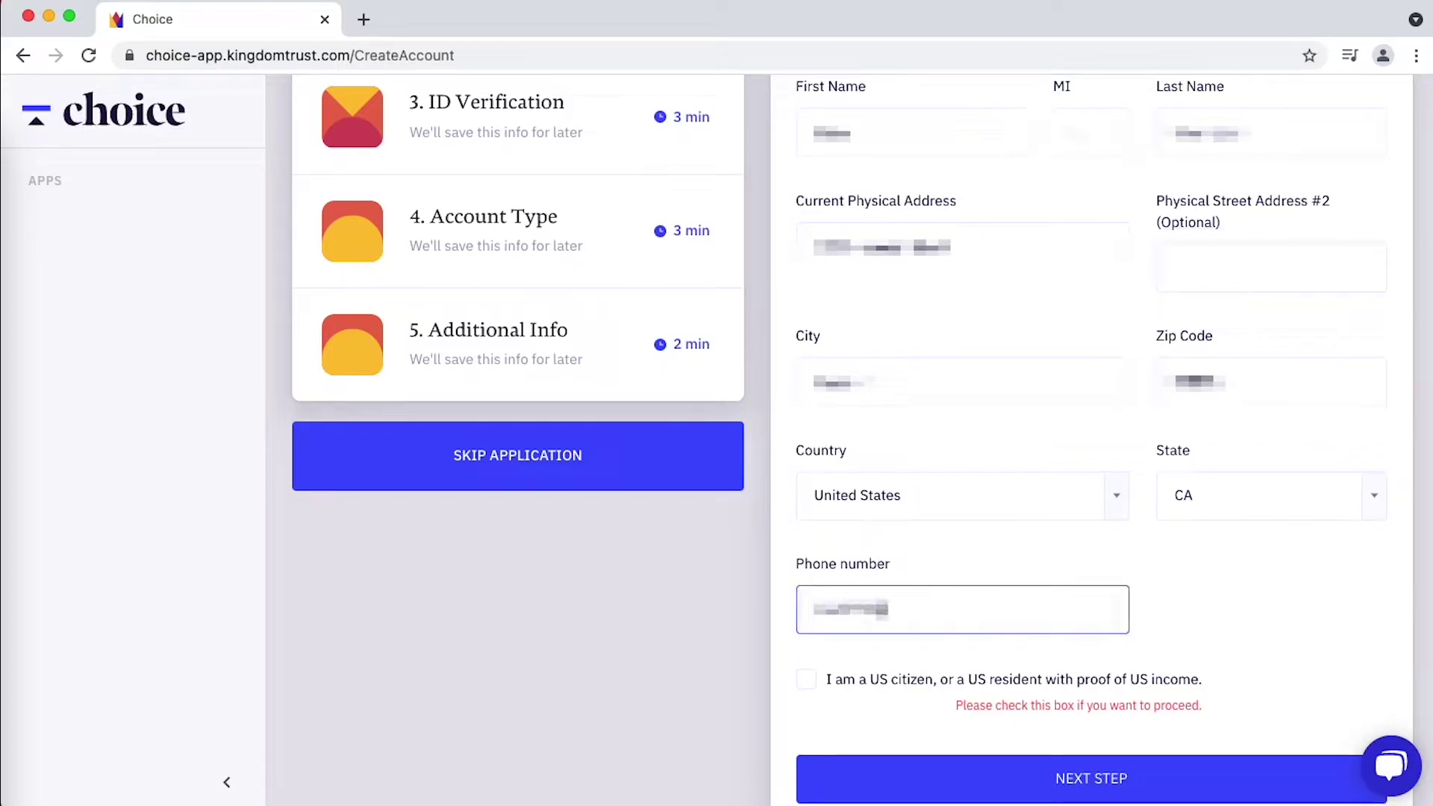
scroll(814, 458, down, 3)
click(813, 455)
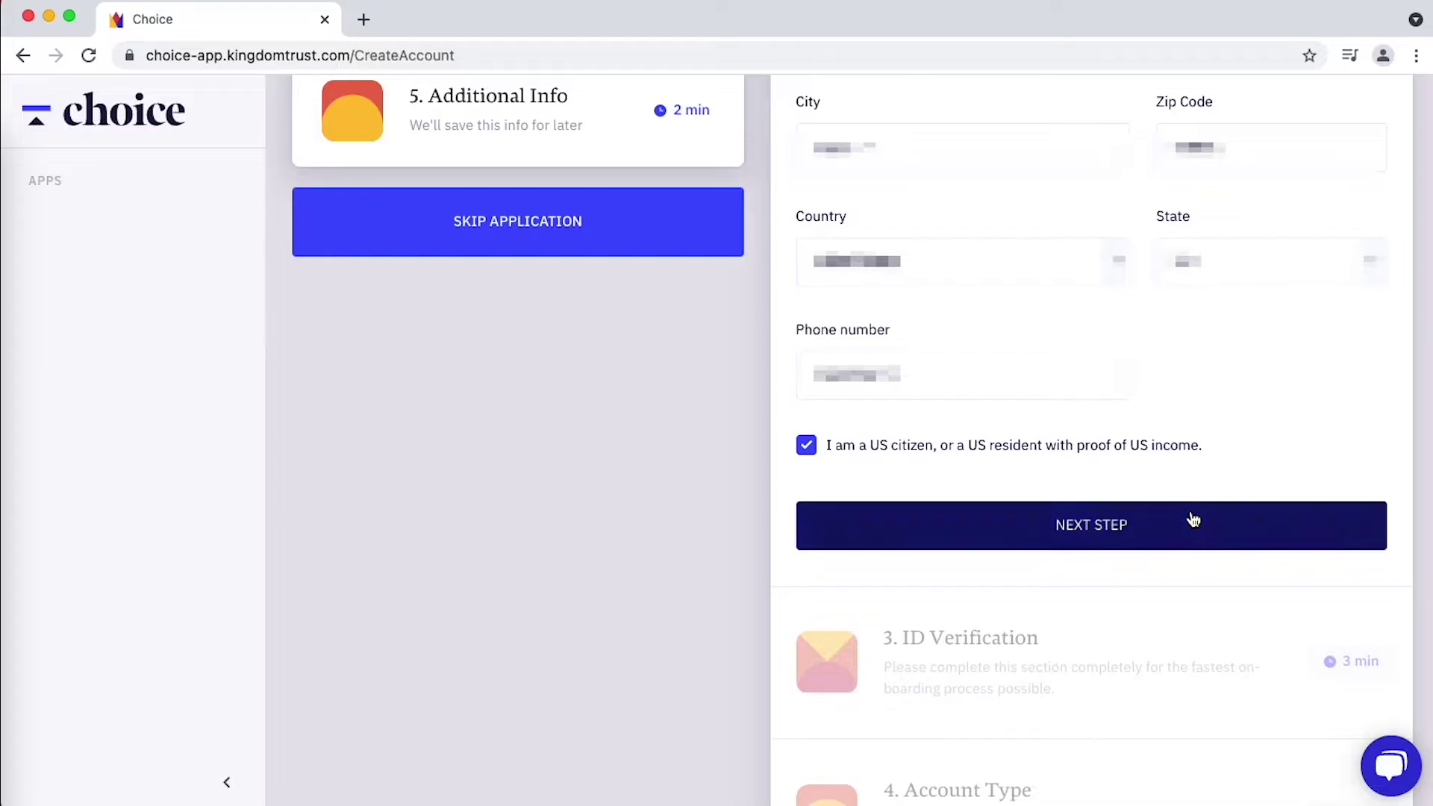
- Enter date of birth, Social Security Number and occupation Product Marketing on ID Verification
click(1141, 533)
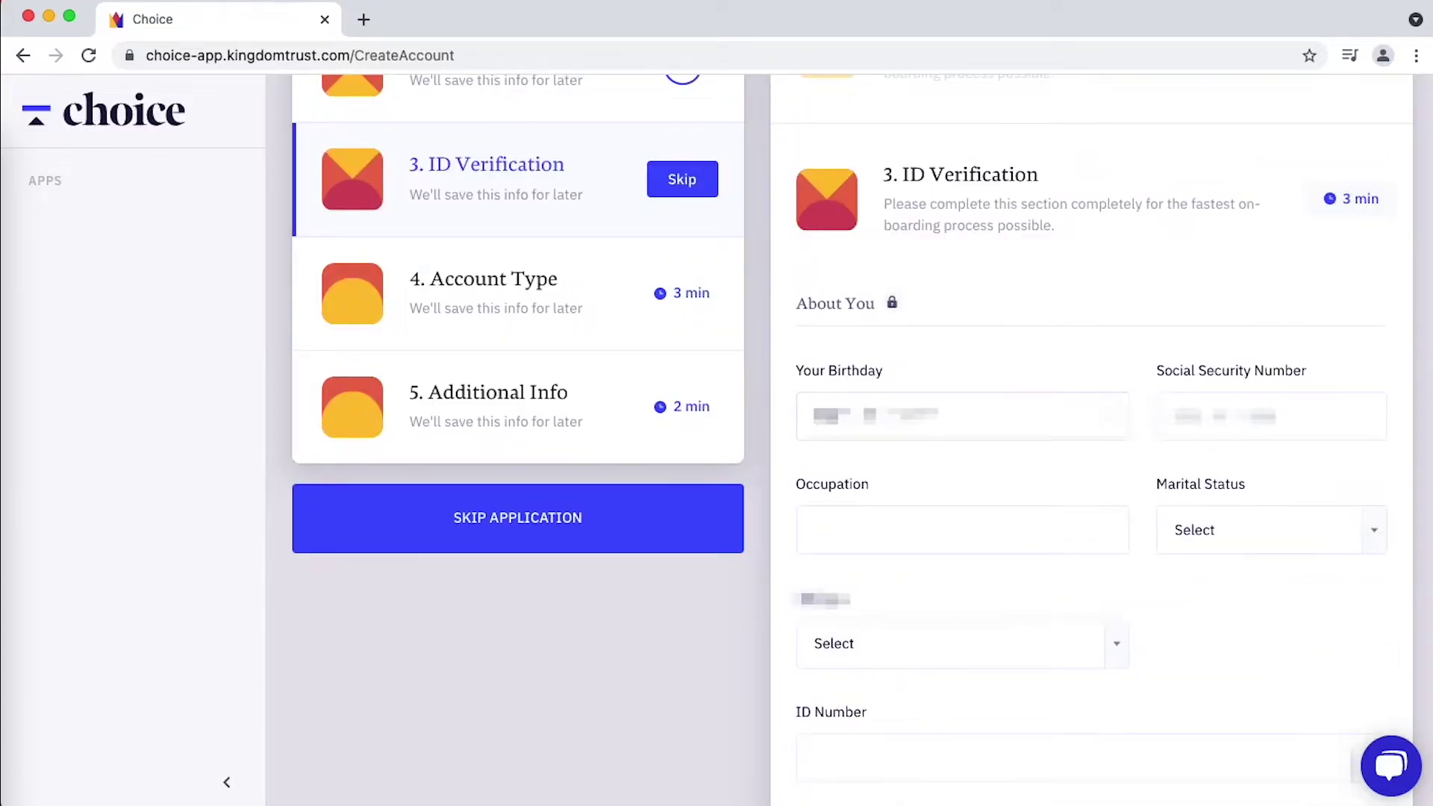
text(01011990)
key(Tab)
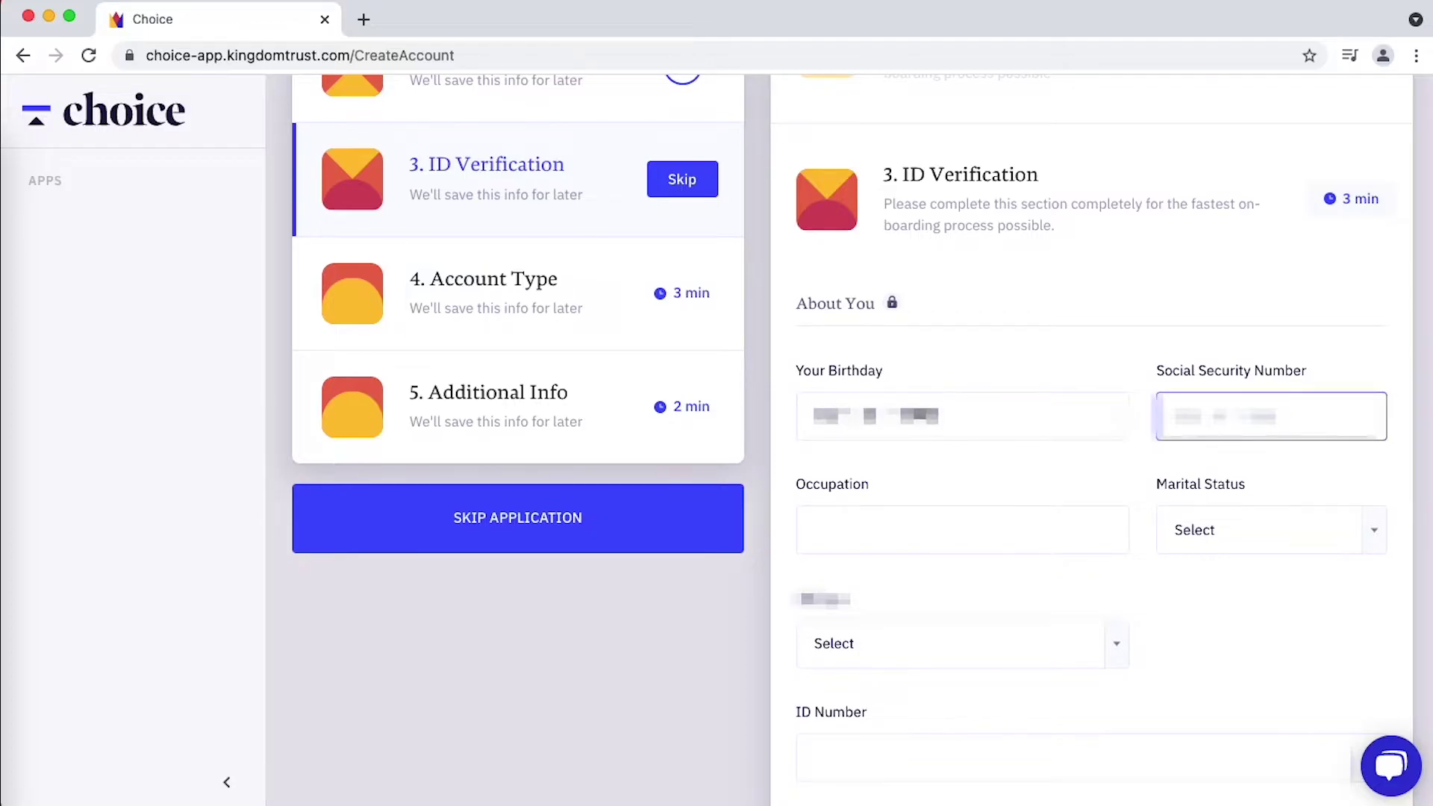
text(123456789)
click(915, 527)
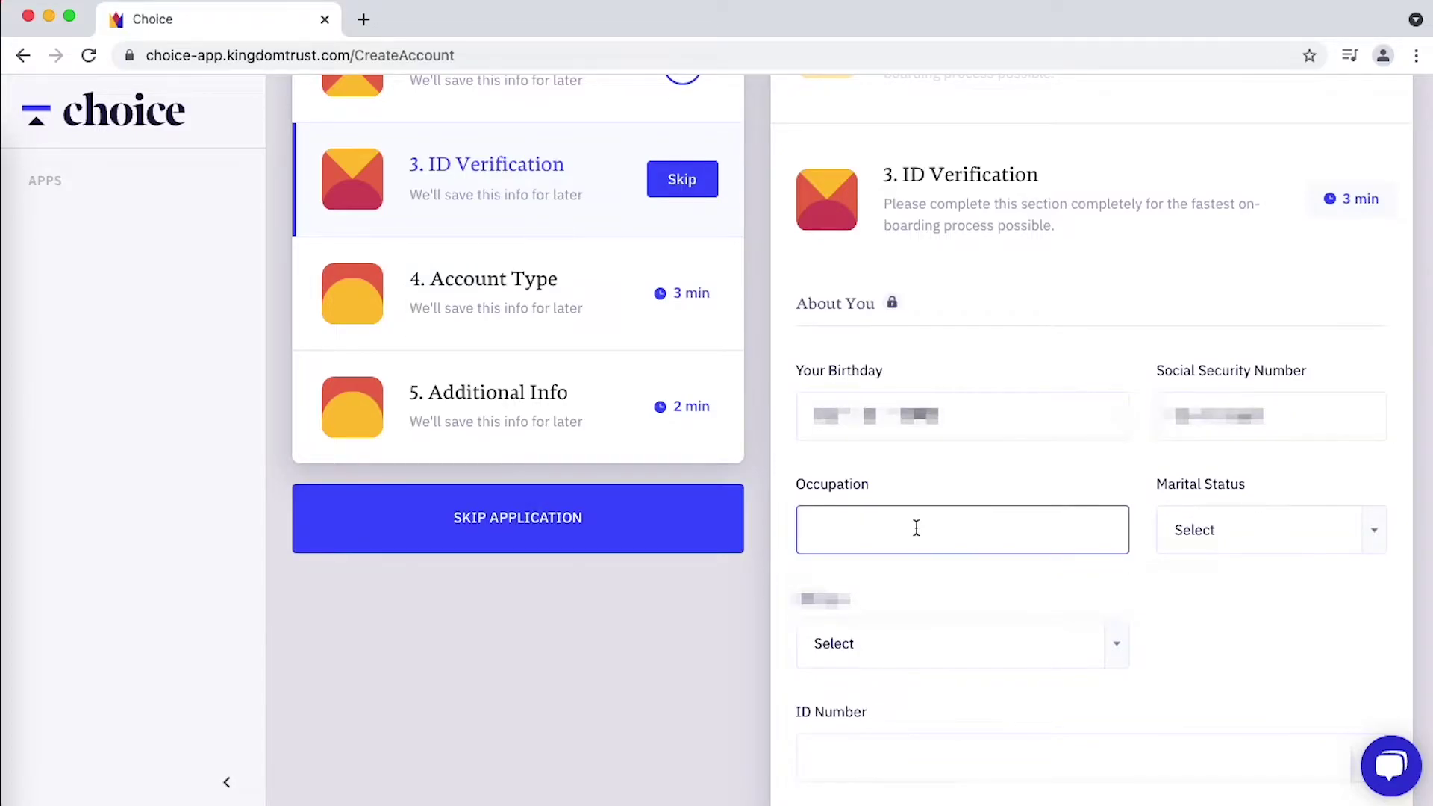
text(Product Marketing)
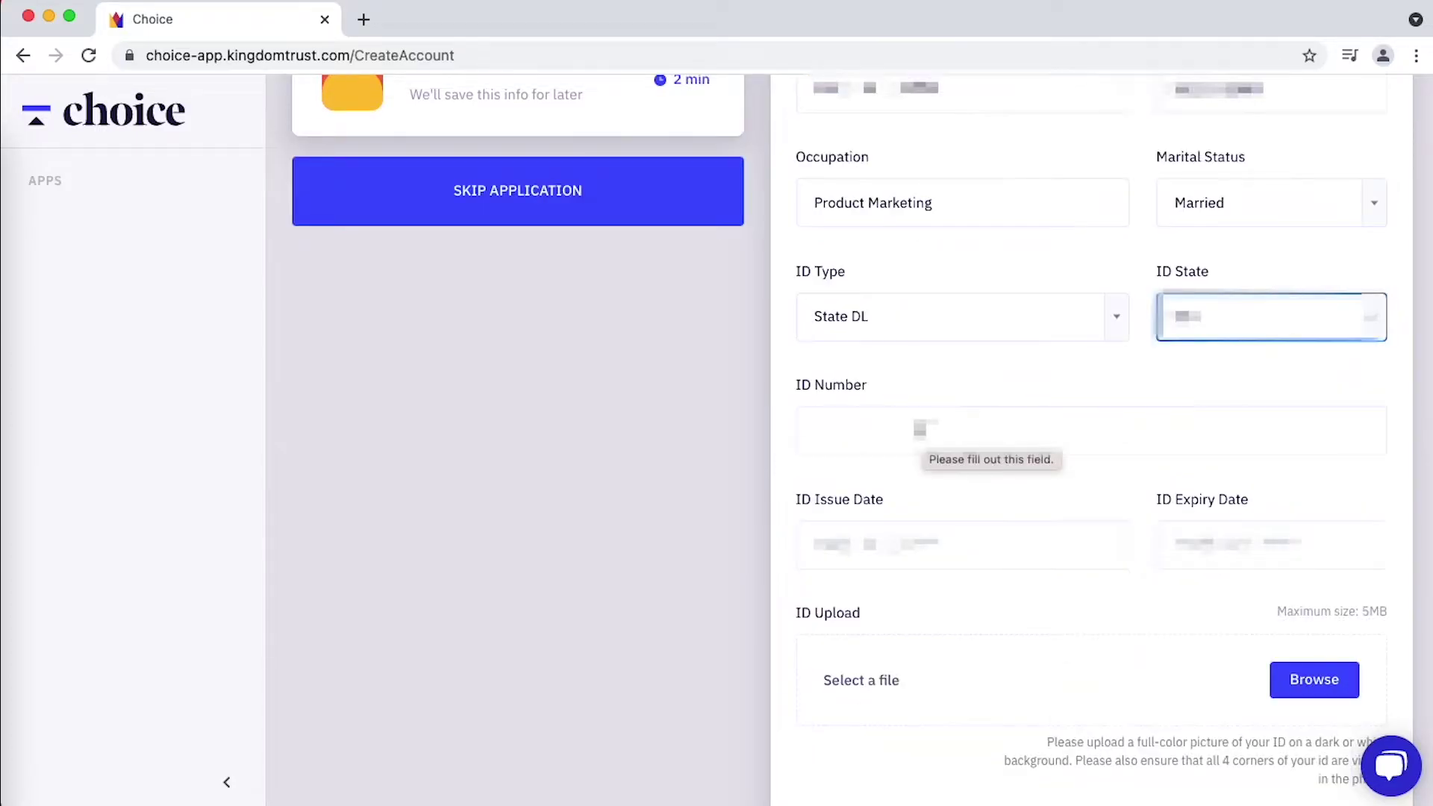
- Enter the ID number and 2025 date, then upload IMG_7345.jpeg as the ID photo
click(918, 430)
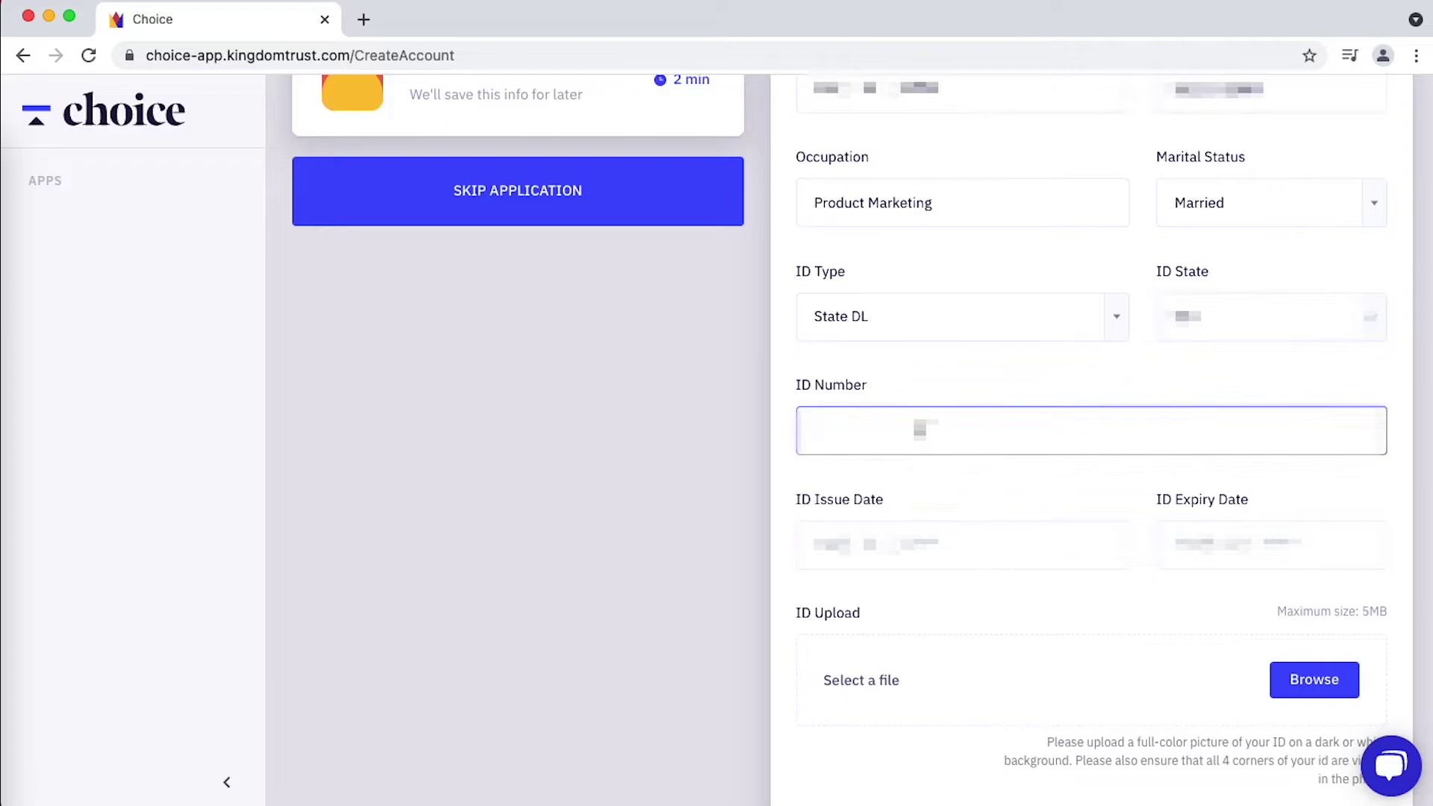
text(123456789)
key(Tab)
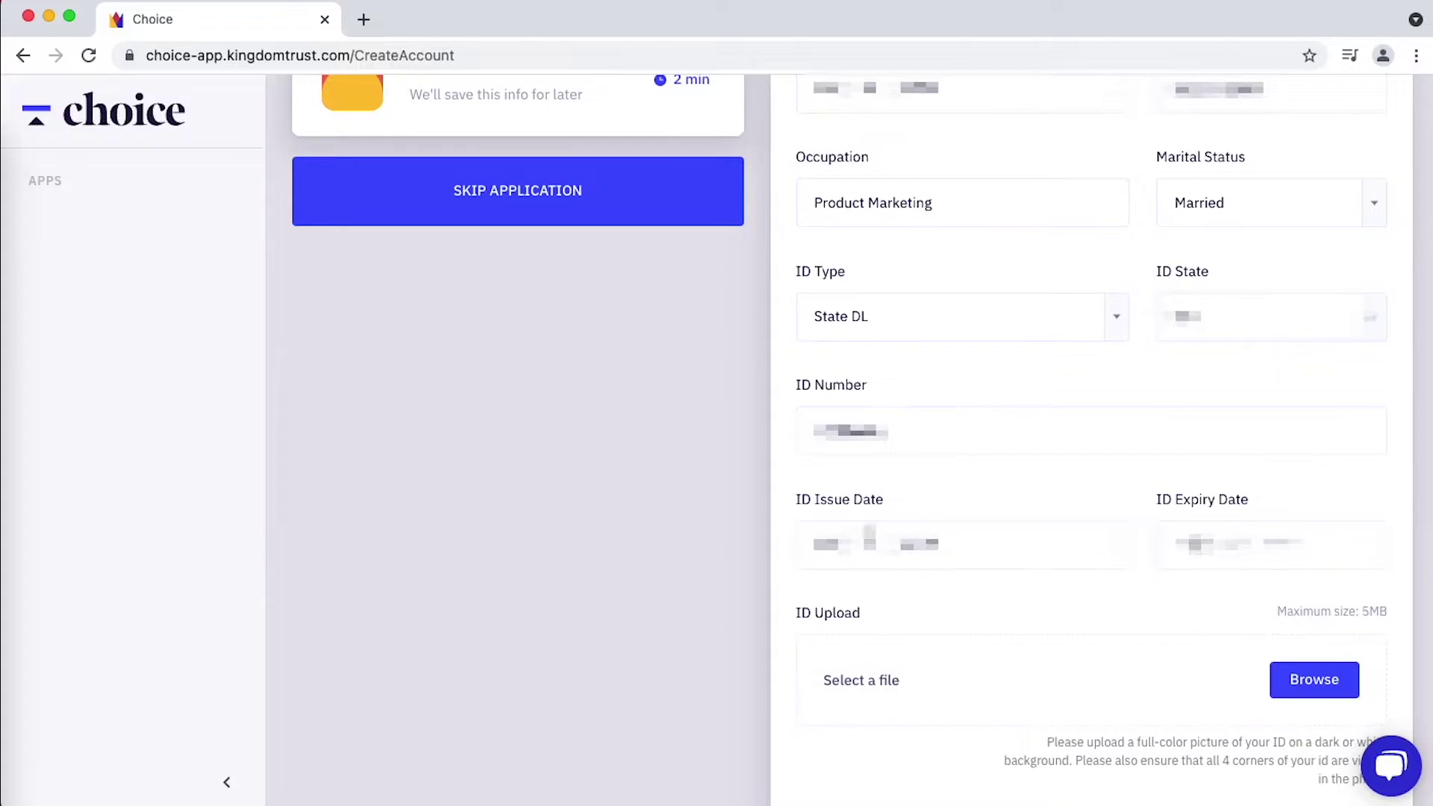
text(2025)
scroll(1313, 536, down, 3)
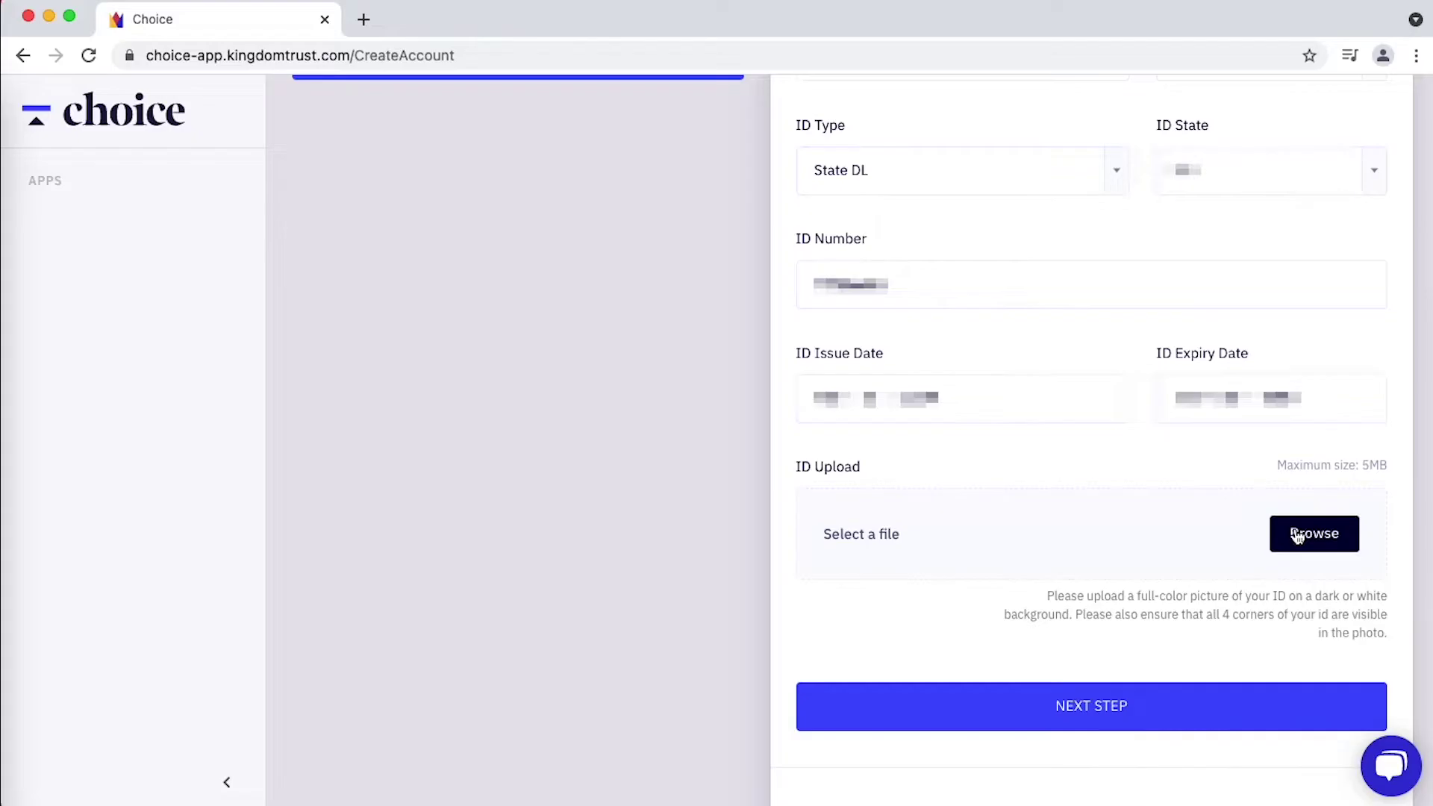
click(1297, 534)
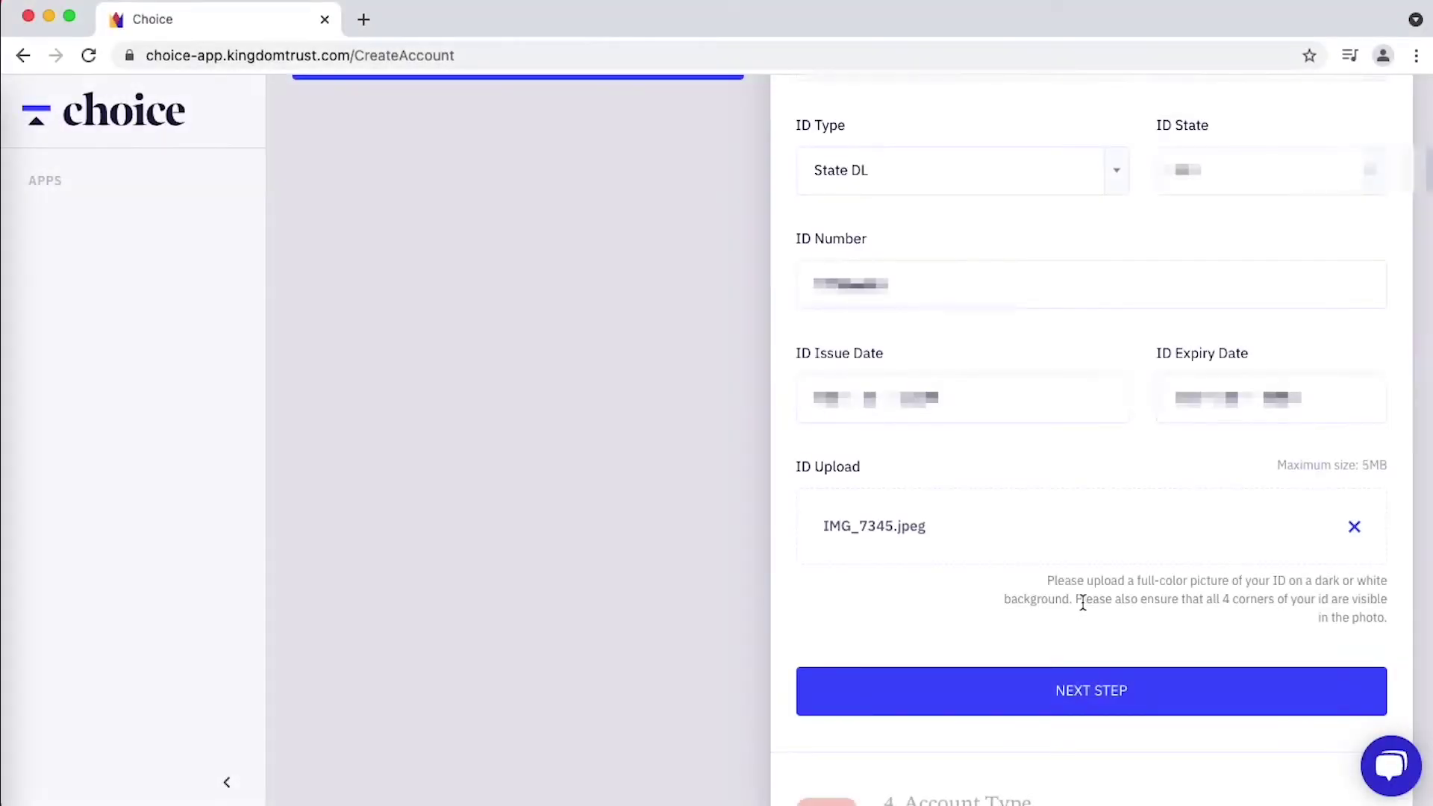
- Choose IRA - Roth, Domestic transactions, and Cryptocurrency and digital assets as account options
click(1090, 690)
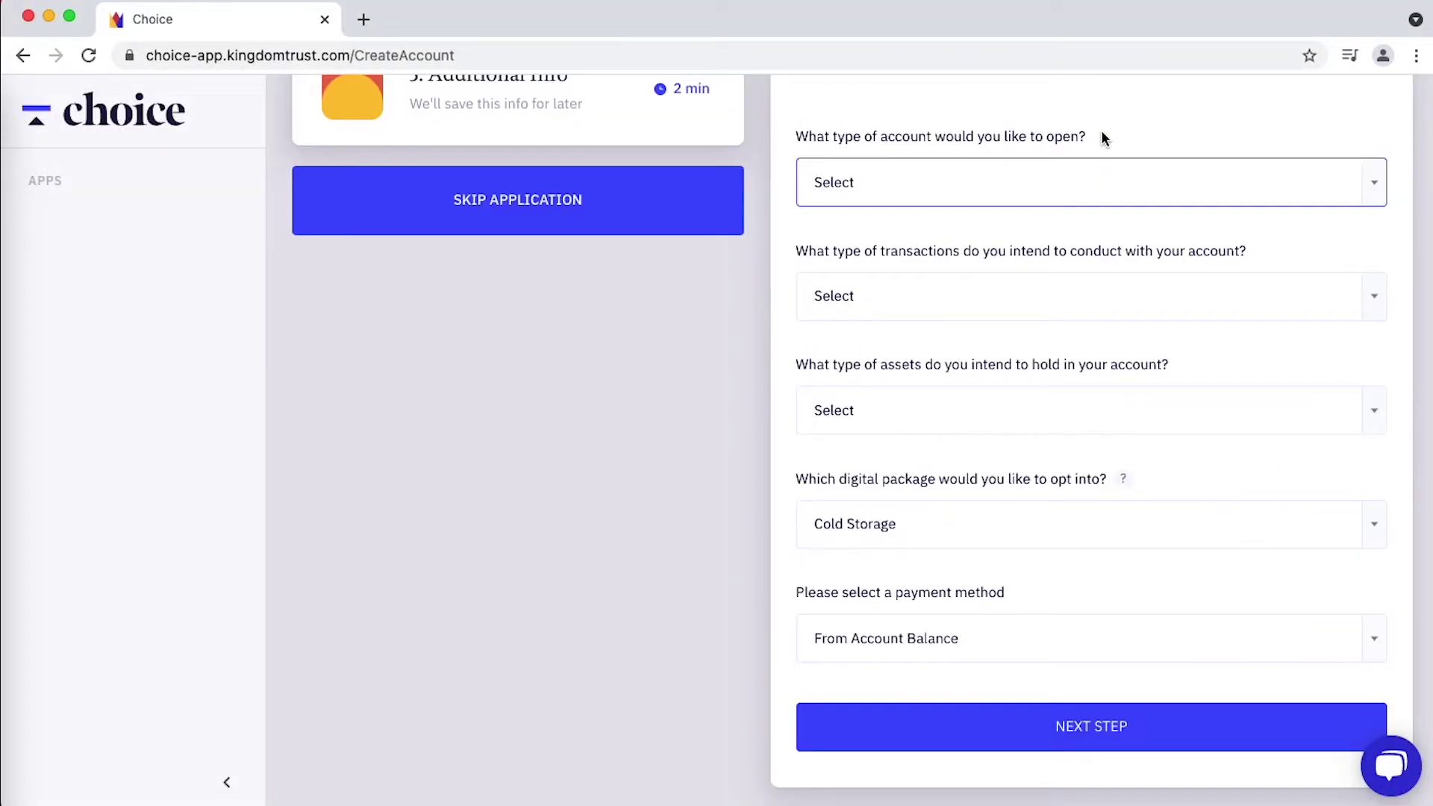
click(976, 180)
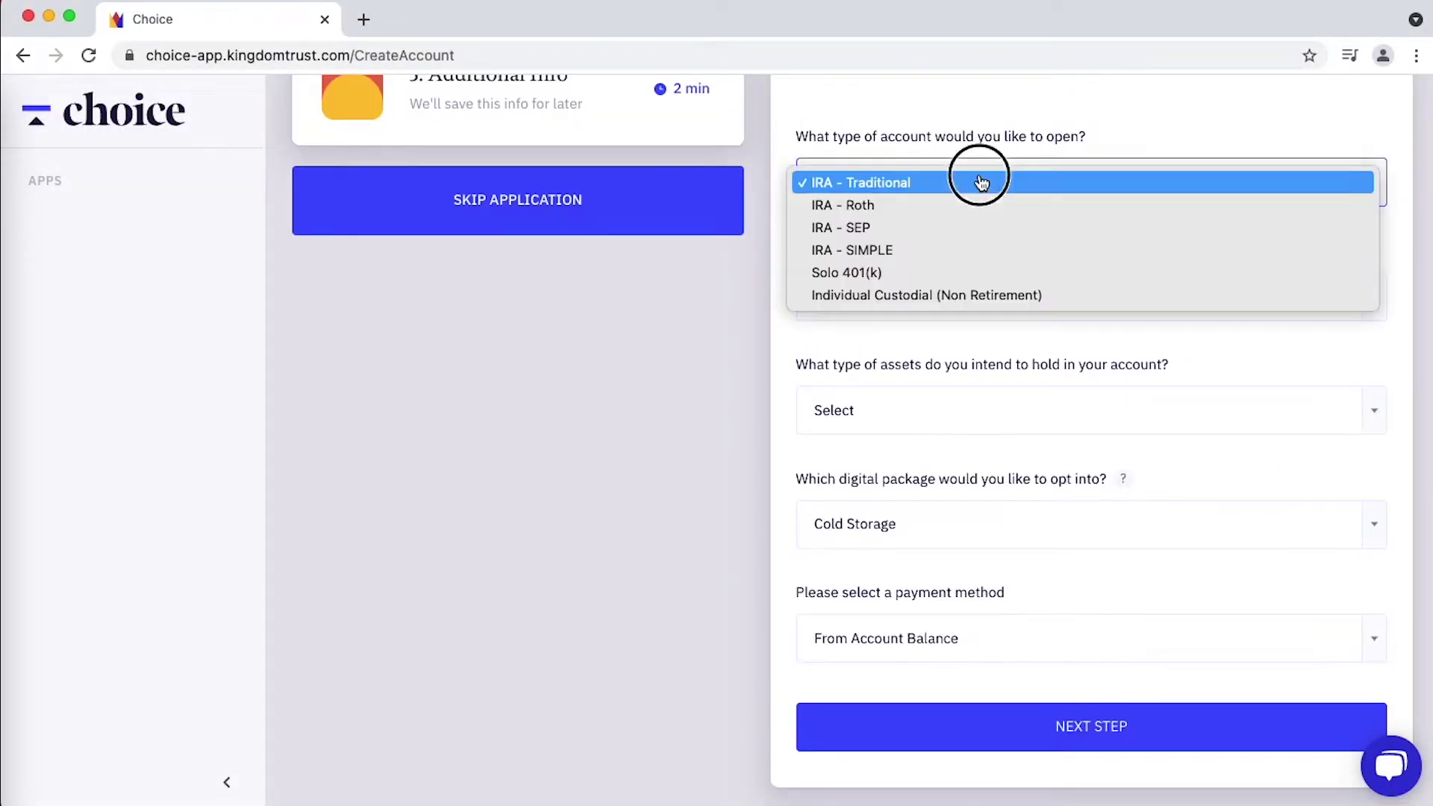
click(914, 207)
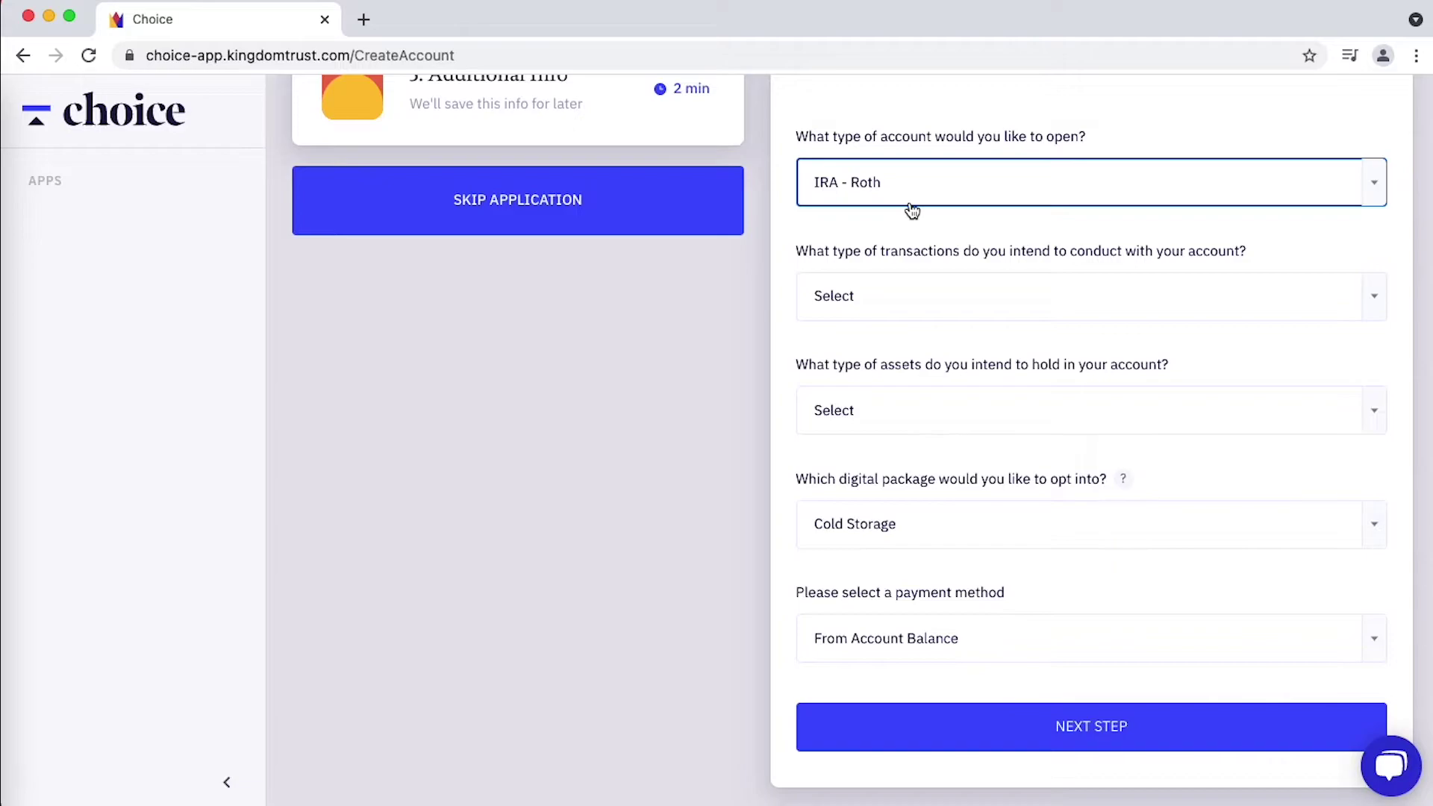
click(928, 306)
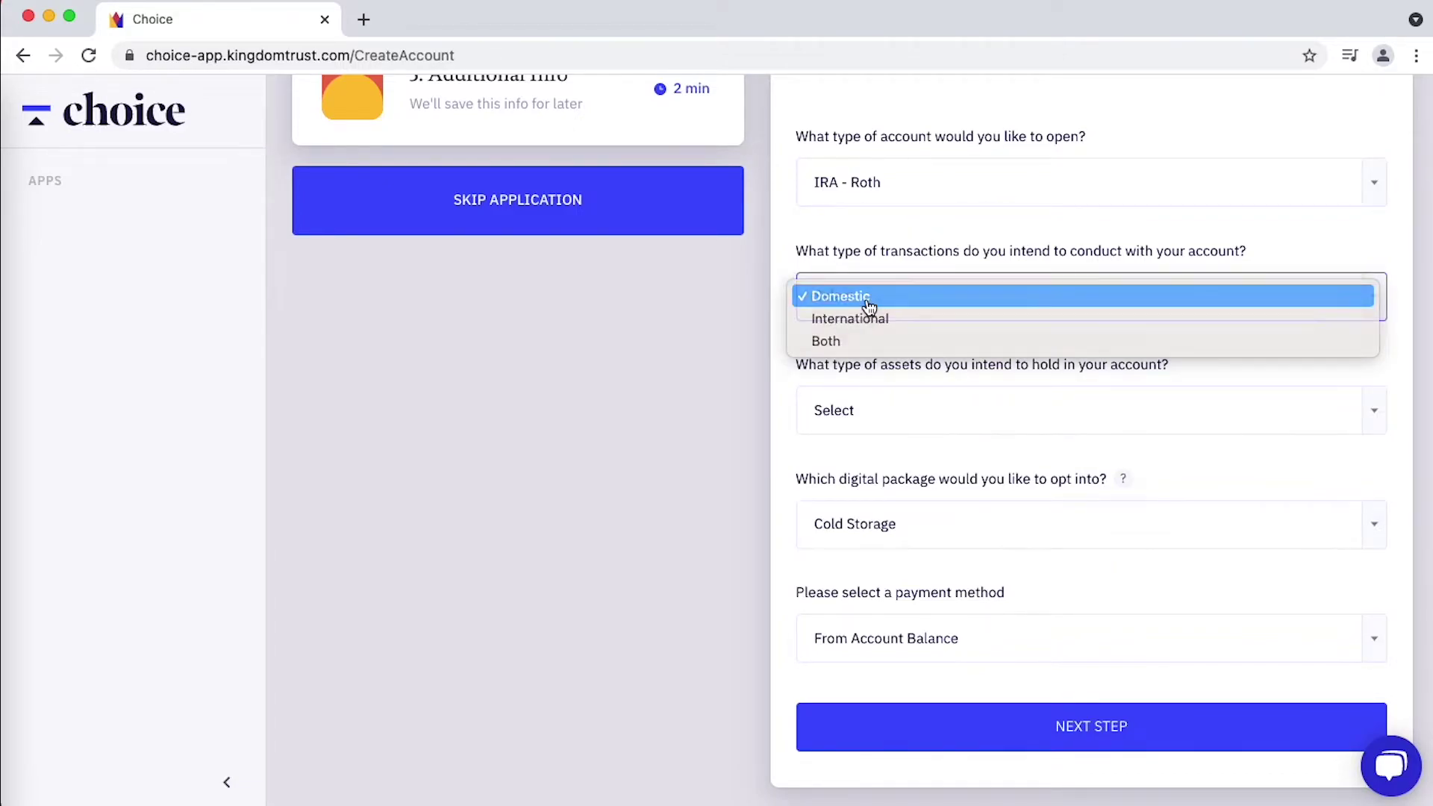
click(928, 299)
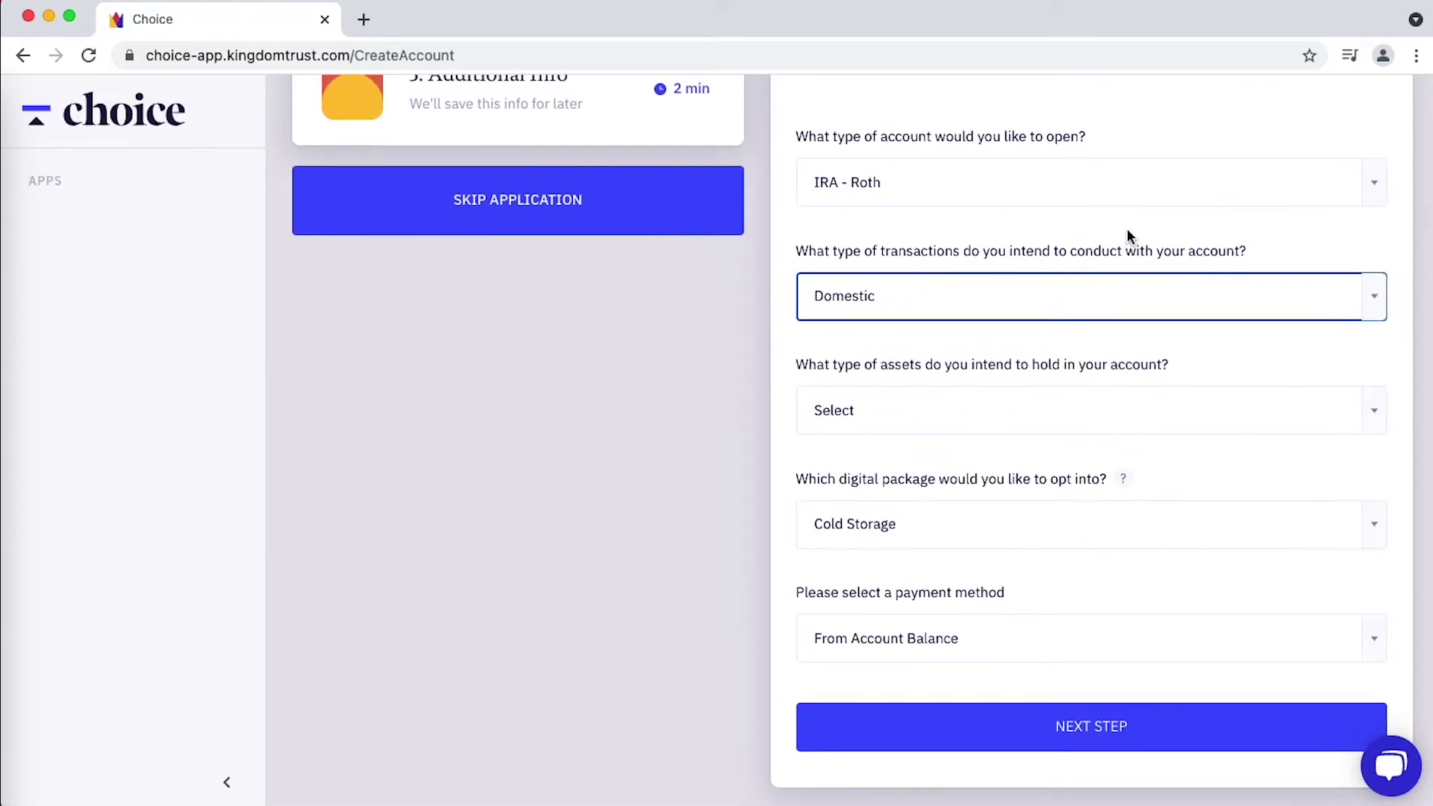
click(947, 415)
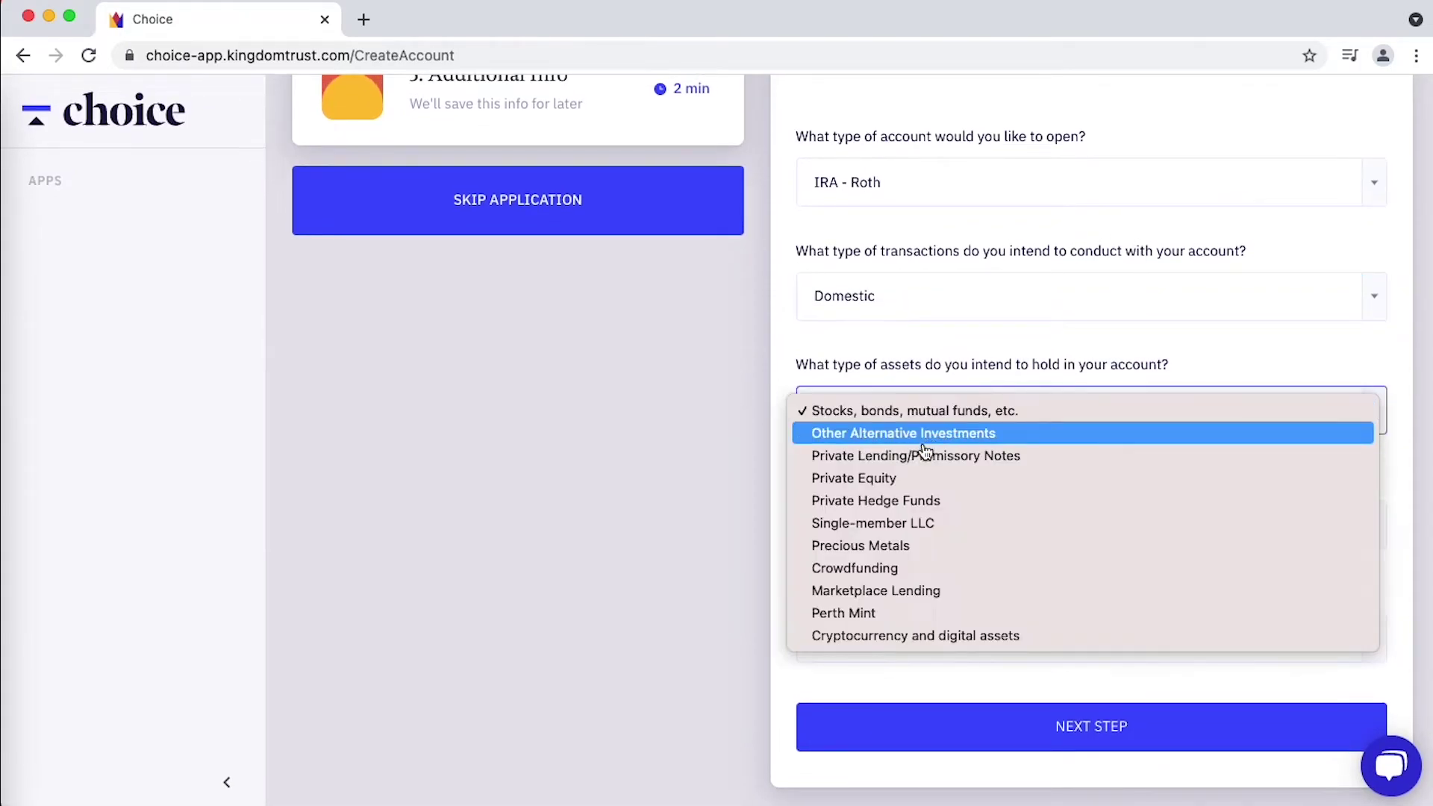
click(883, 636)
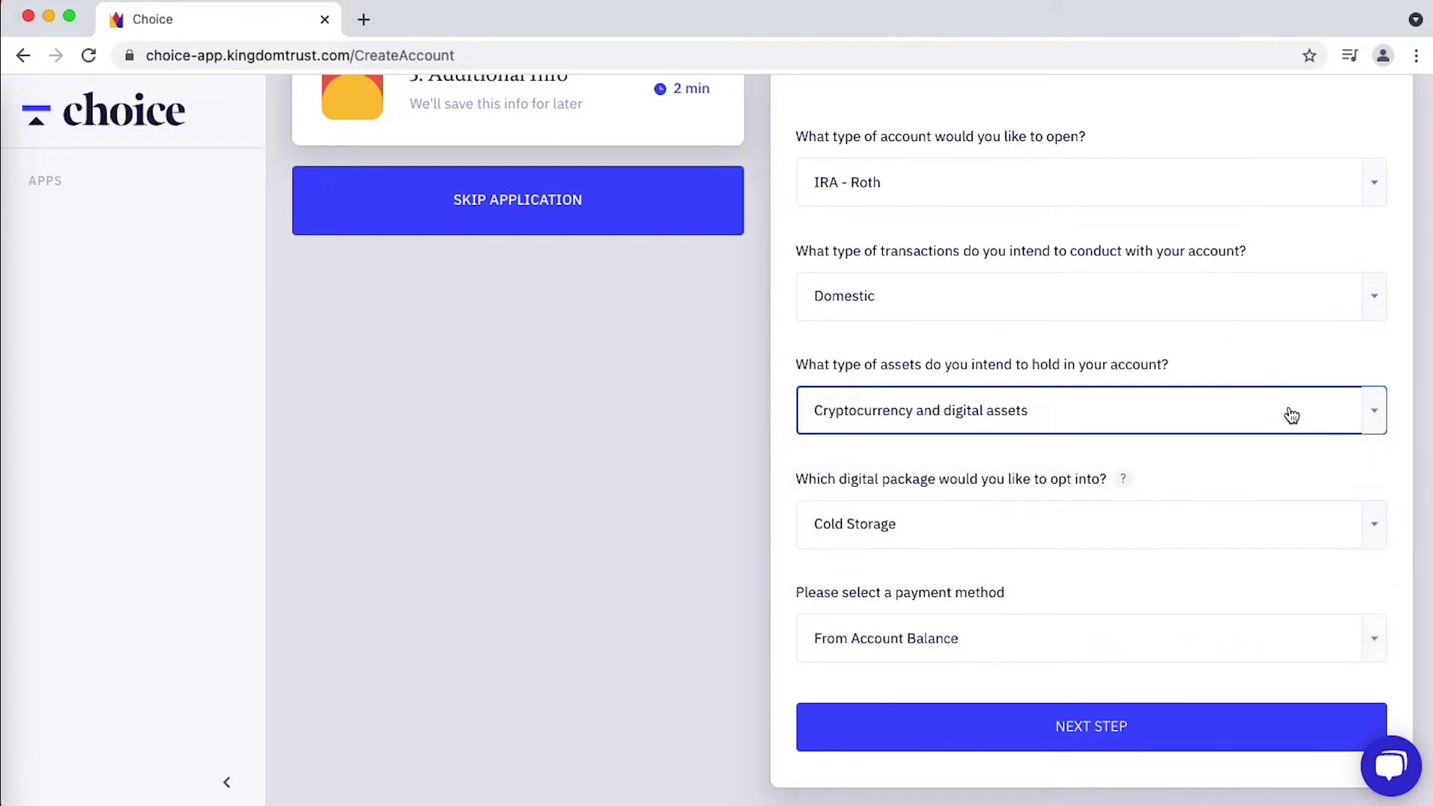
- Review the digital package comparison and close it
click(1123, 481)
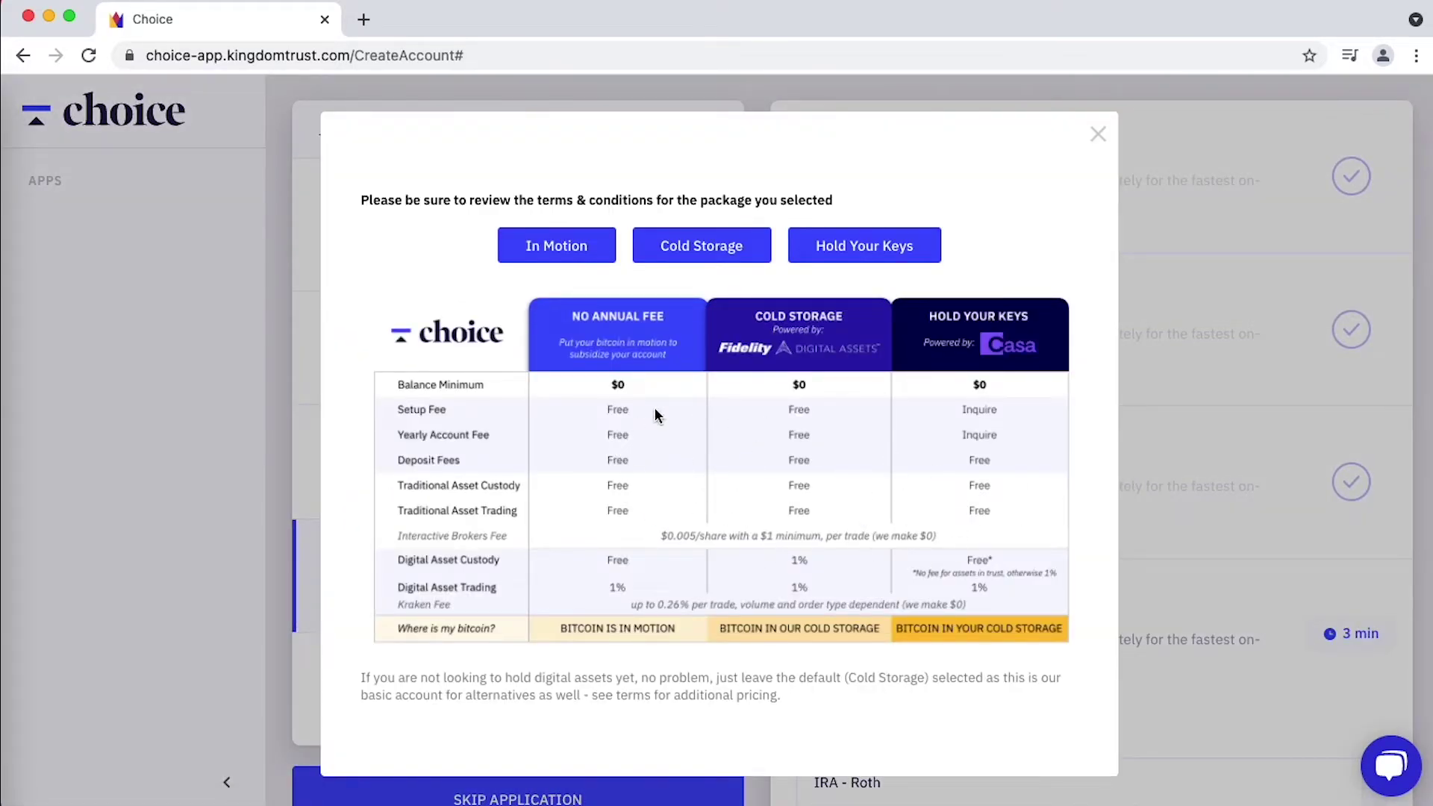
scroll(803, 486, down, 3)
click(1096, 134)
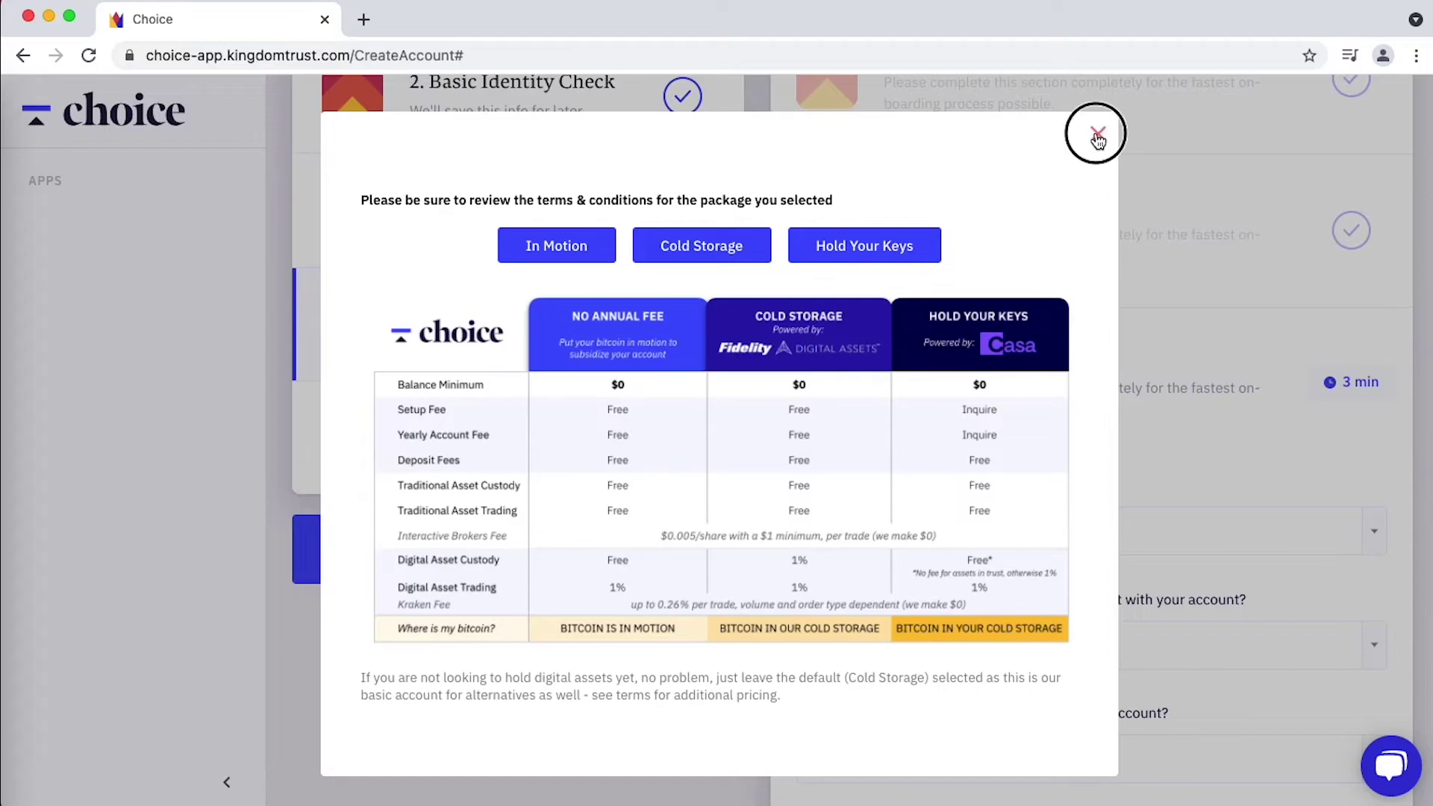
- Keep Cold Storage as the package and From Account Balance as payment, then continue
click(1082, 543)
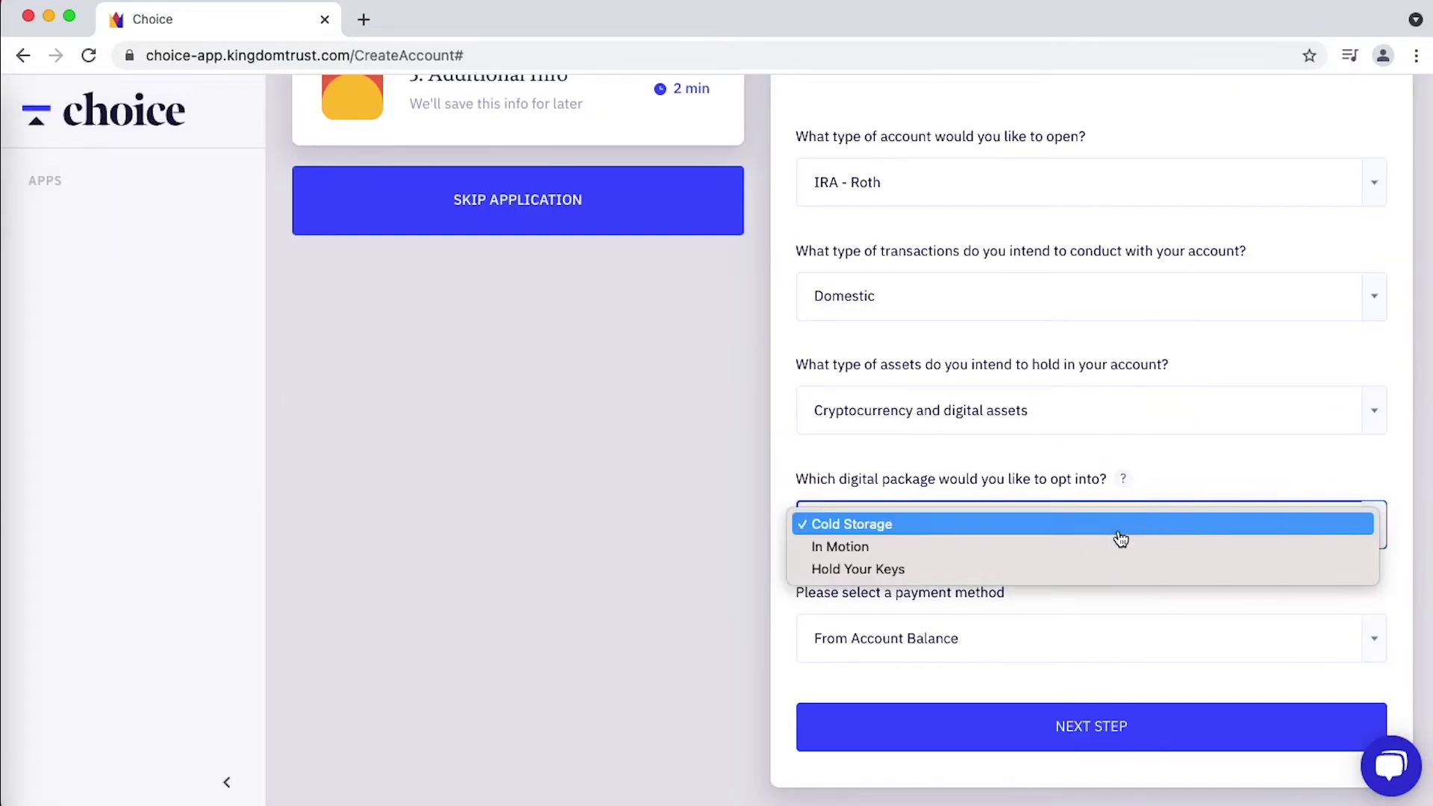
click(912, 526)
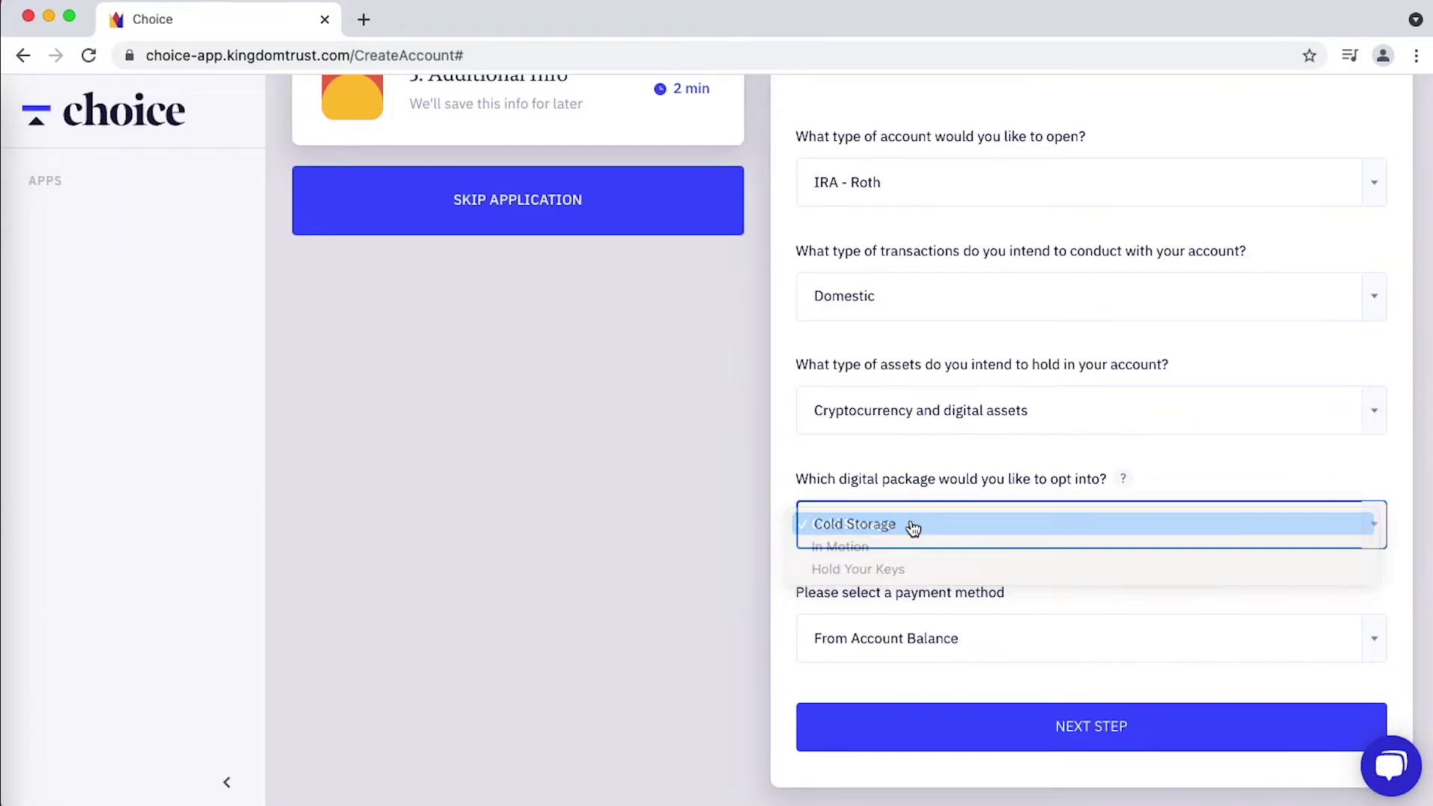
click(1095, 633)
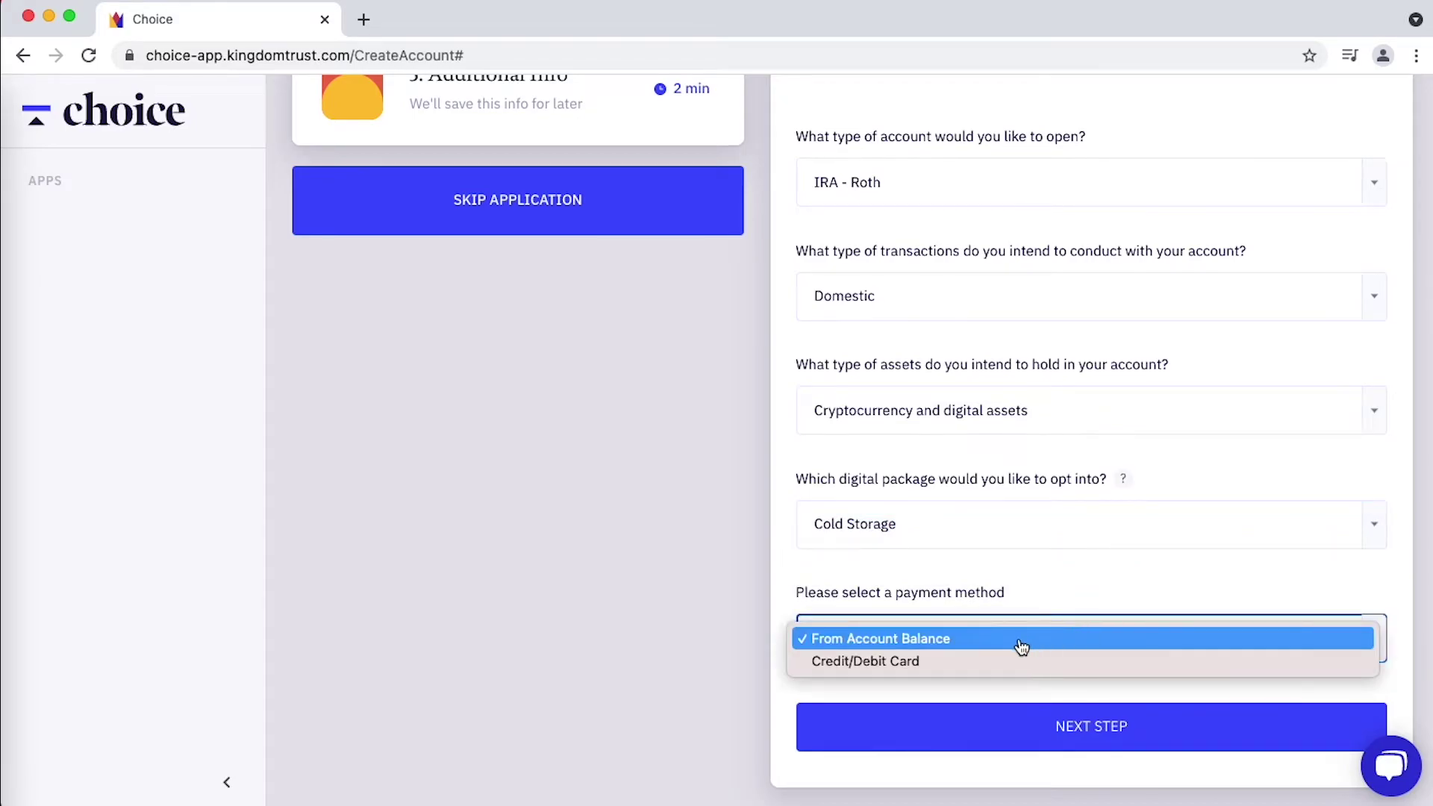
click(953, 640)
click(1114, 735)
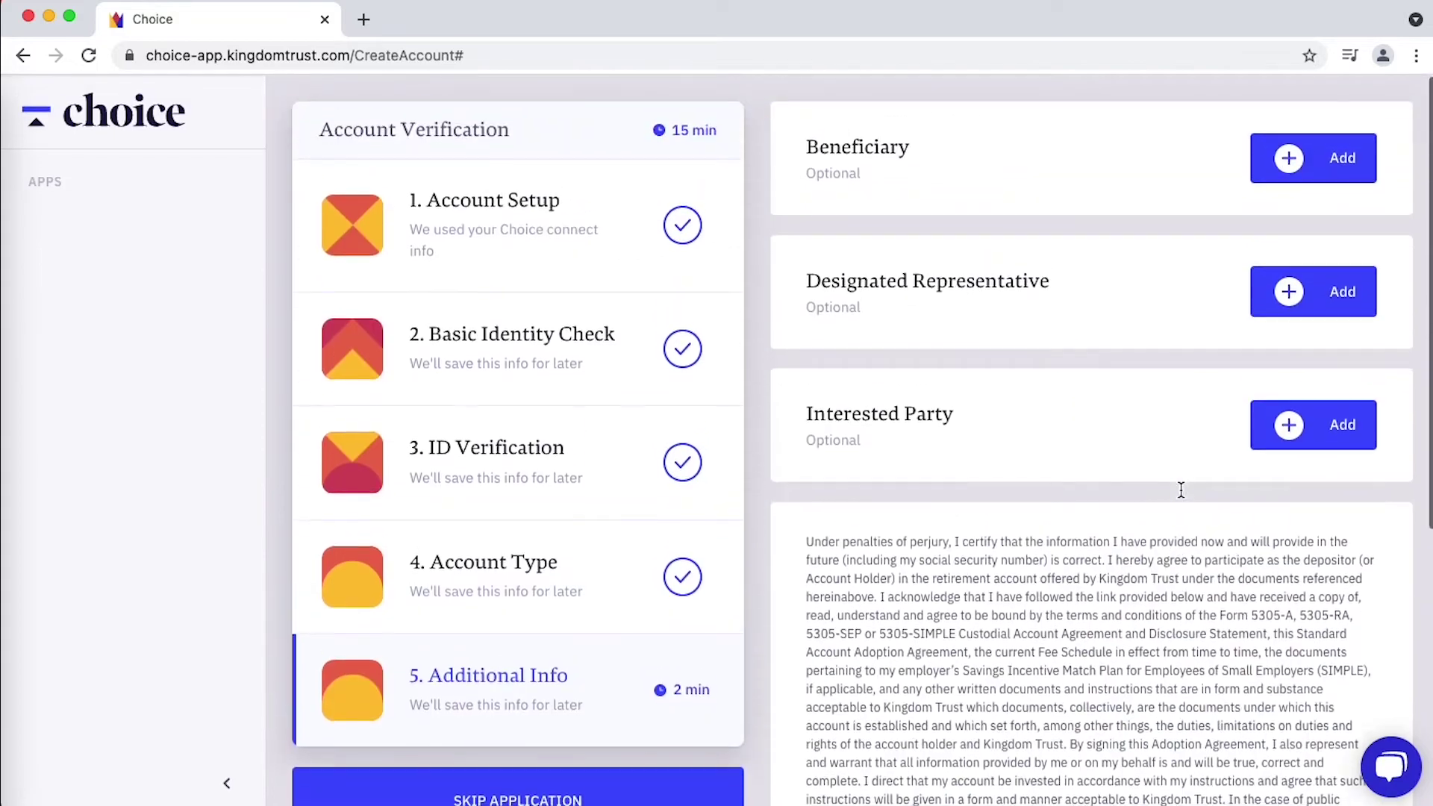
- Accept the terms and conditions and submit the Roth IRA application
scroll(1121, 357, down, 3)
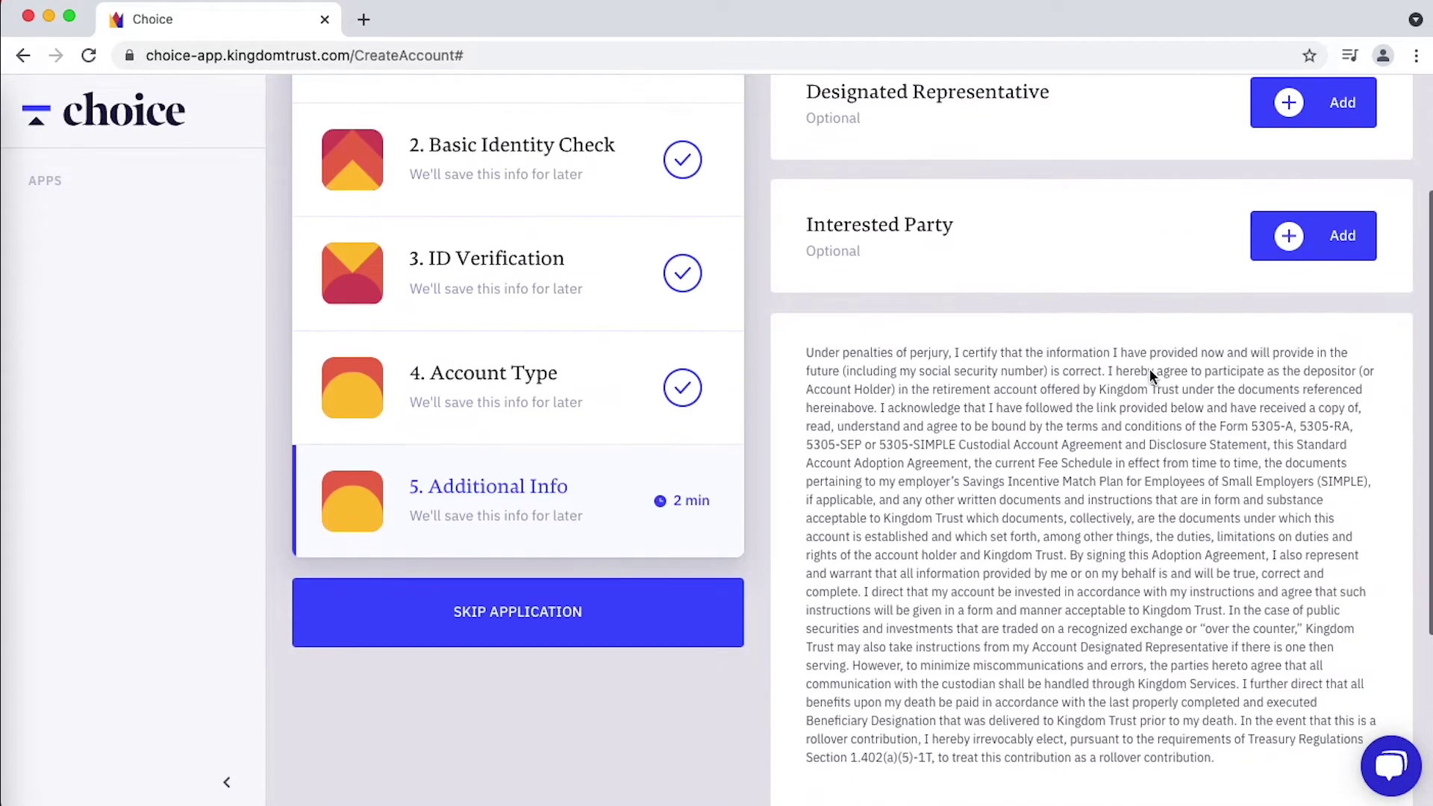
scroll(1149, 373, down, 3)
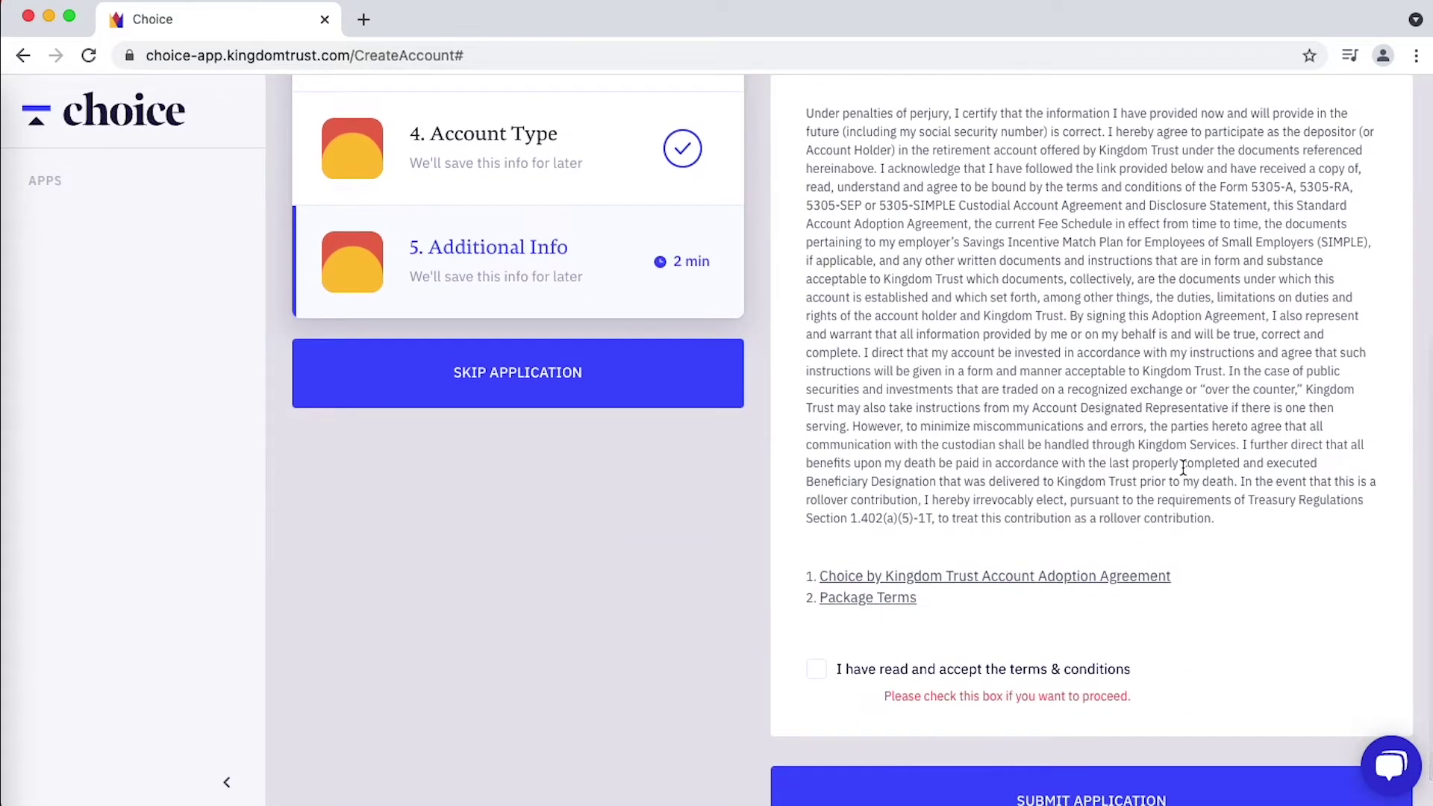
click(817, 675)
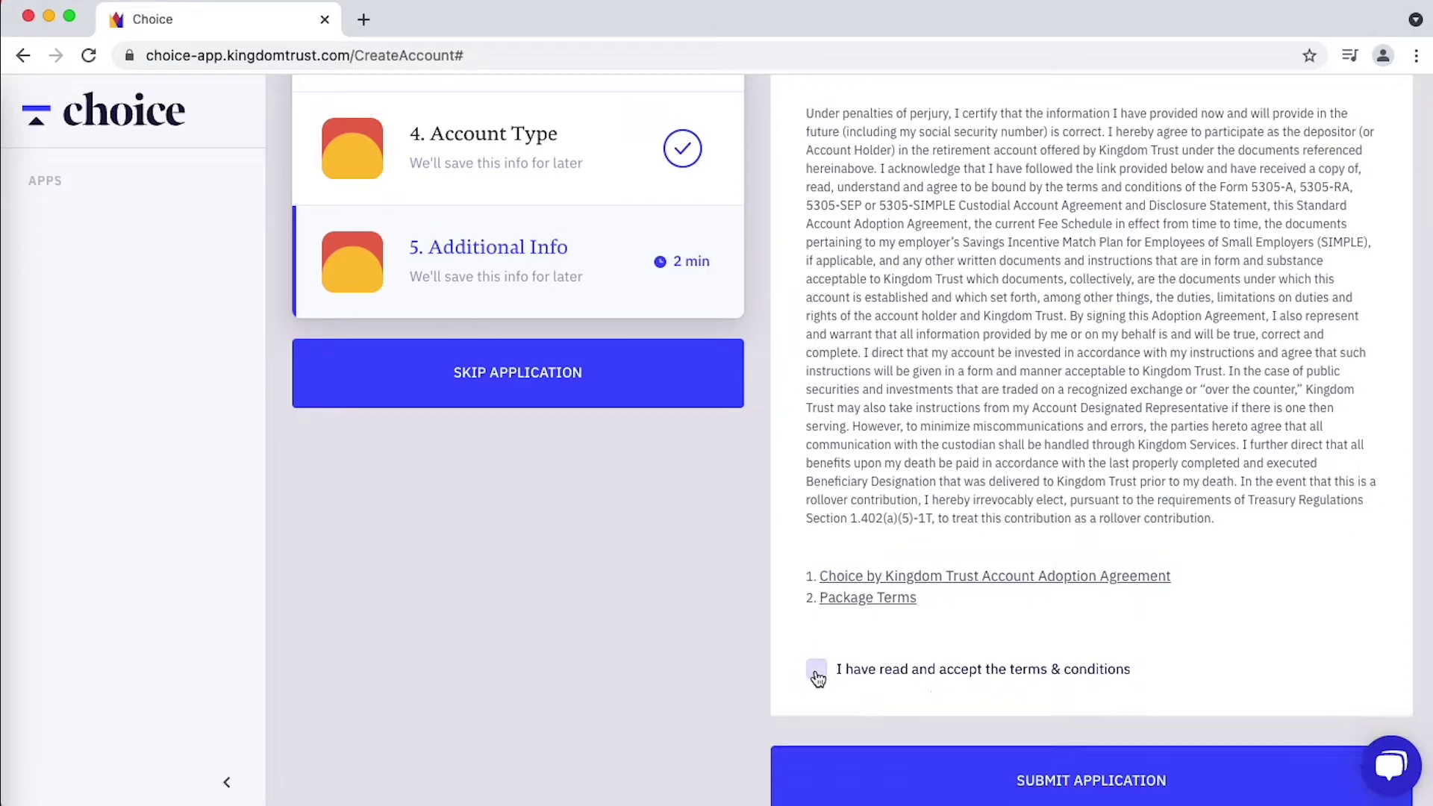
scroll(1082, 649, down, 1)
click(1127, 751)
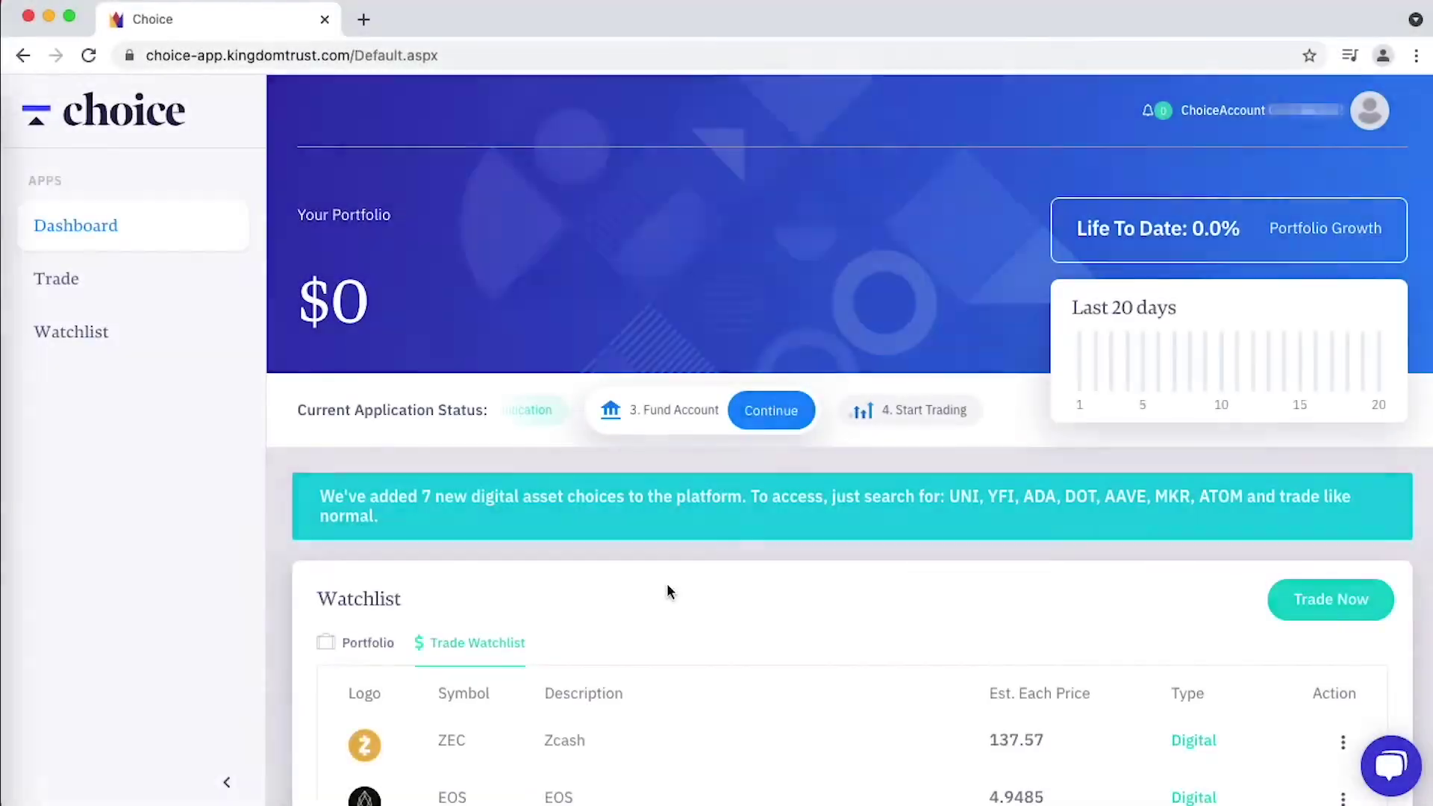
scroll(669, 591, down, 3)
scroll(668, 591, down, 1)
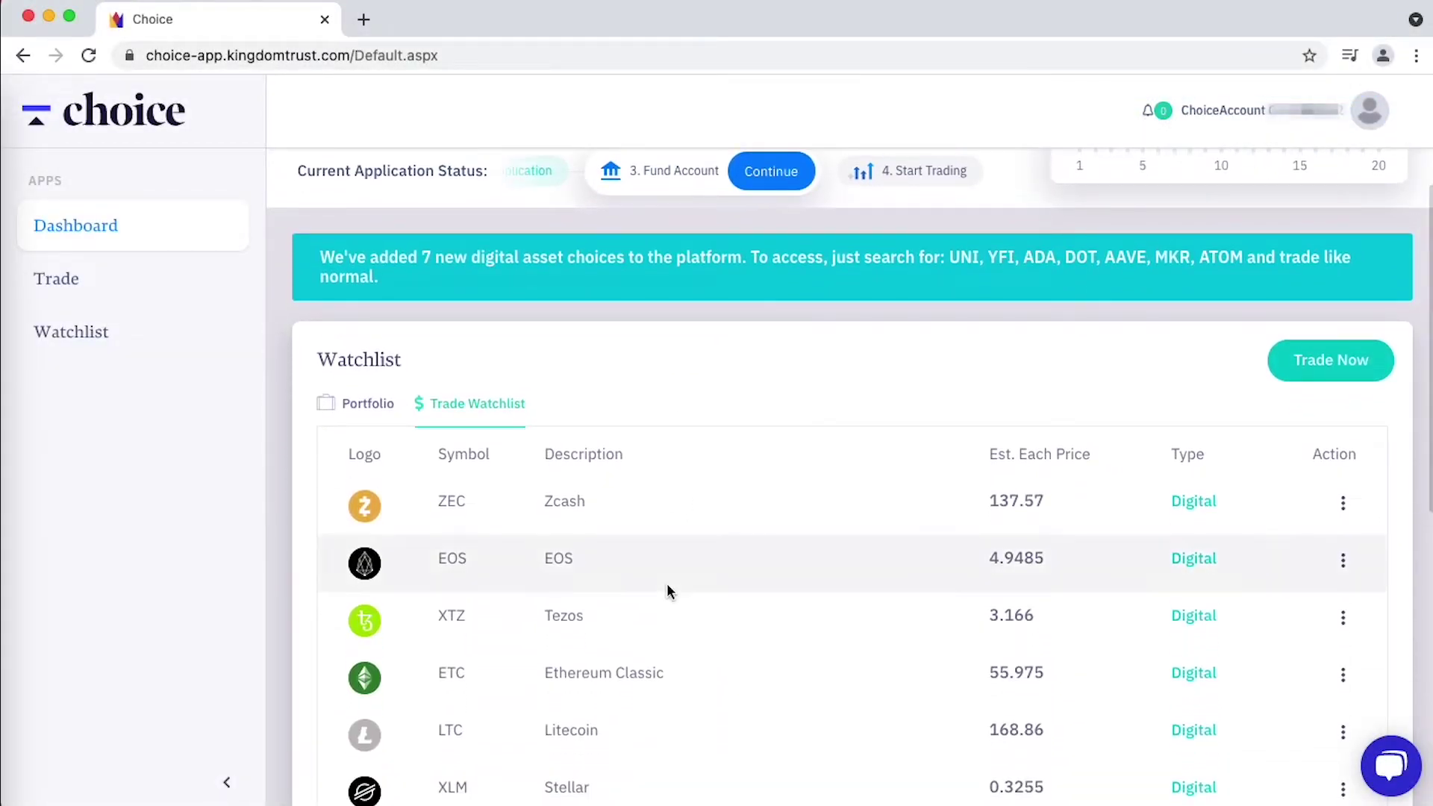
scroll(668, 591, down, 3)
scroll(667, 589, down, 3)
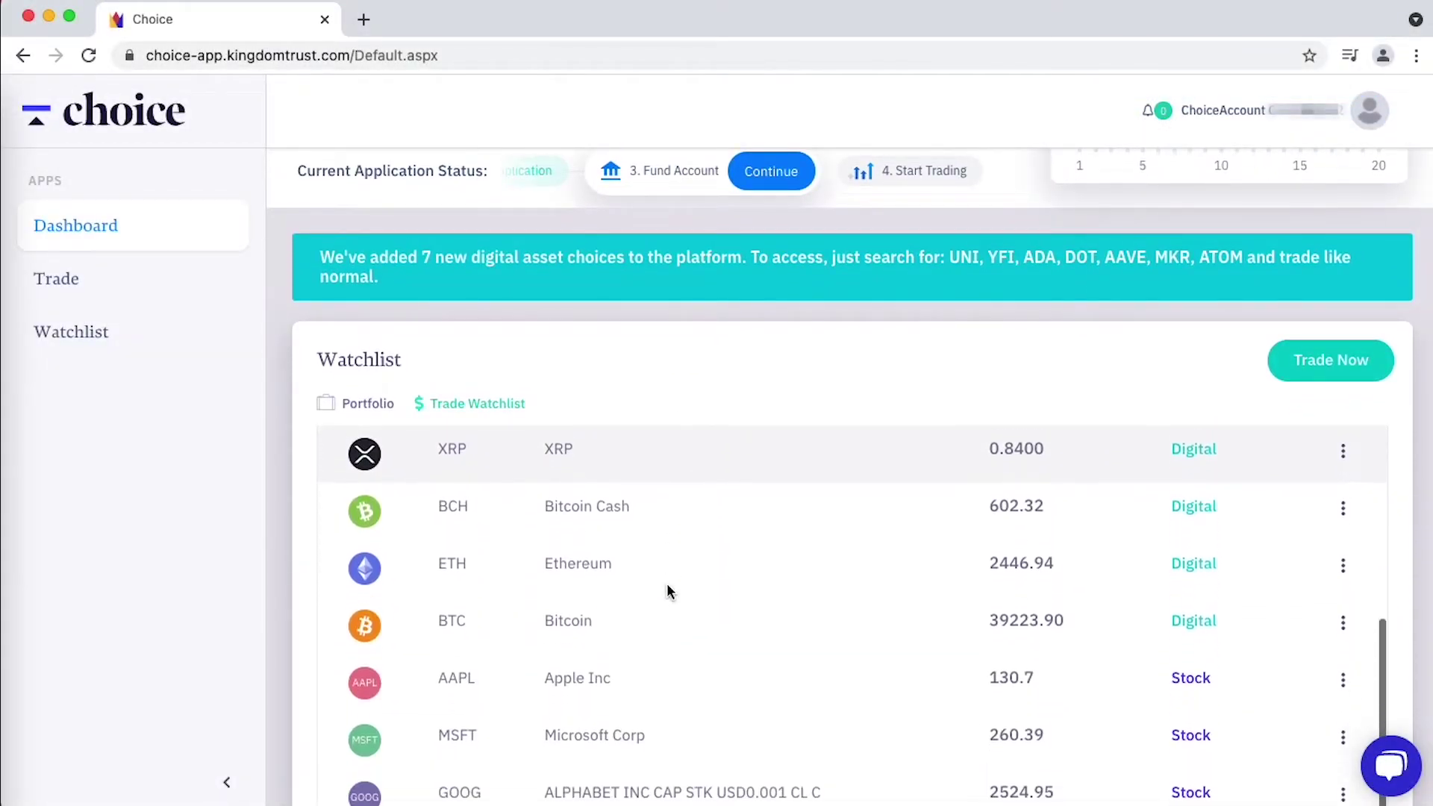
scroll(666, 590, up, 6)
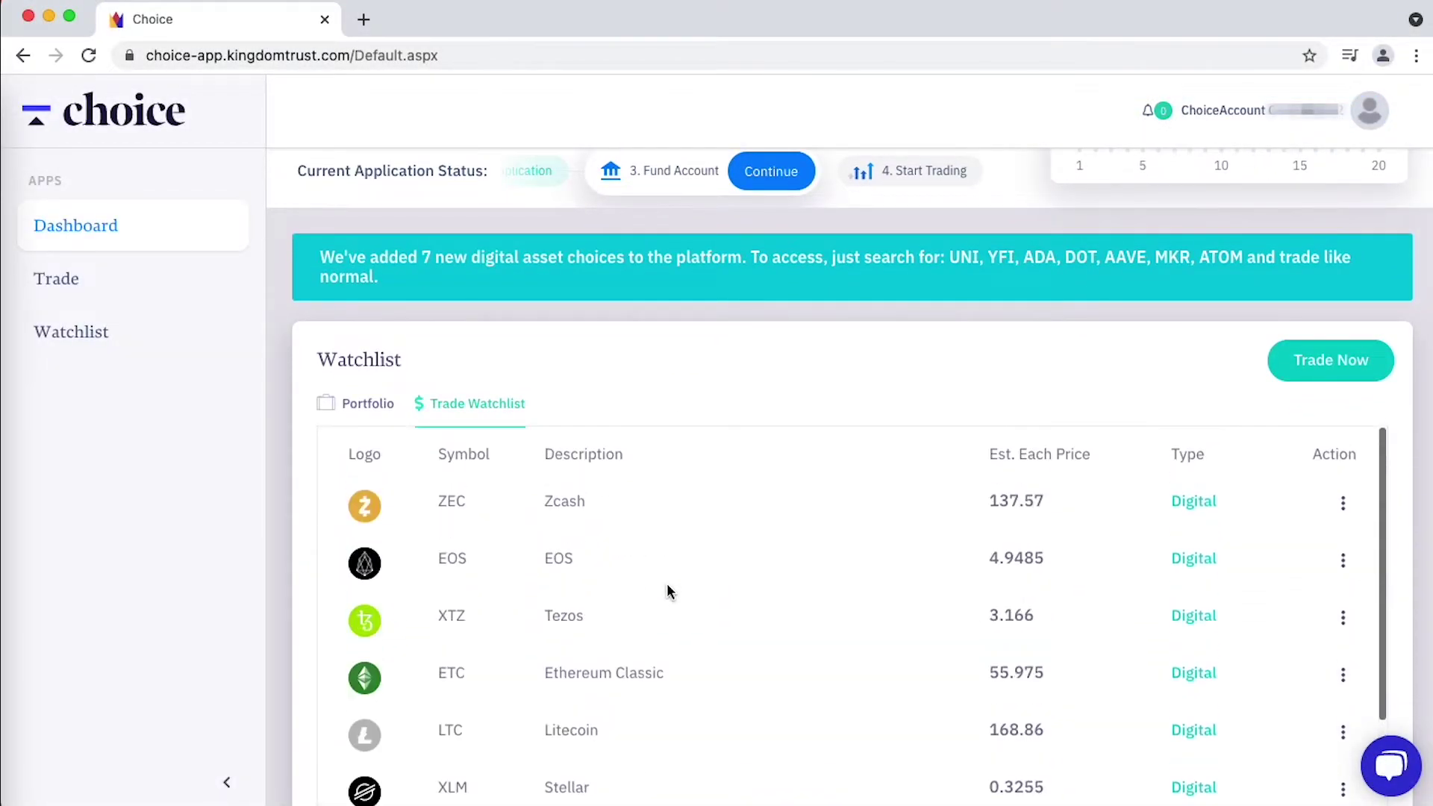
click(369, 414)
scroll(794, 422, down, 1)
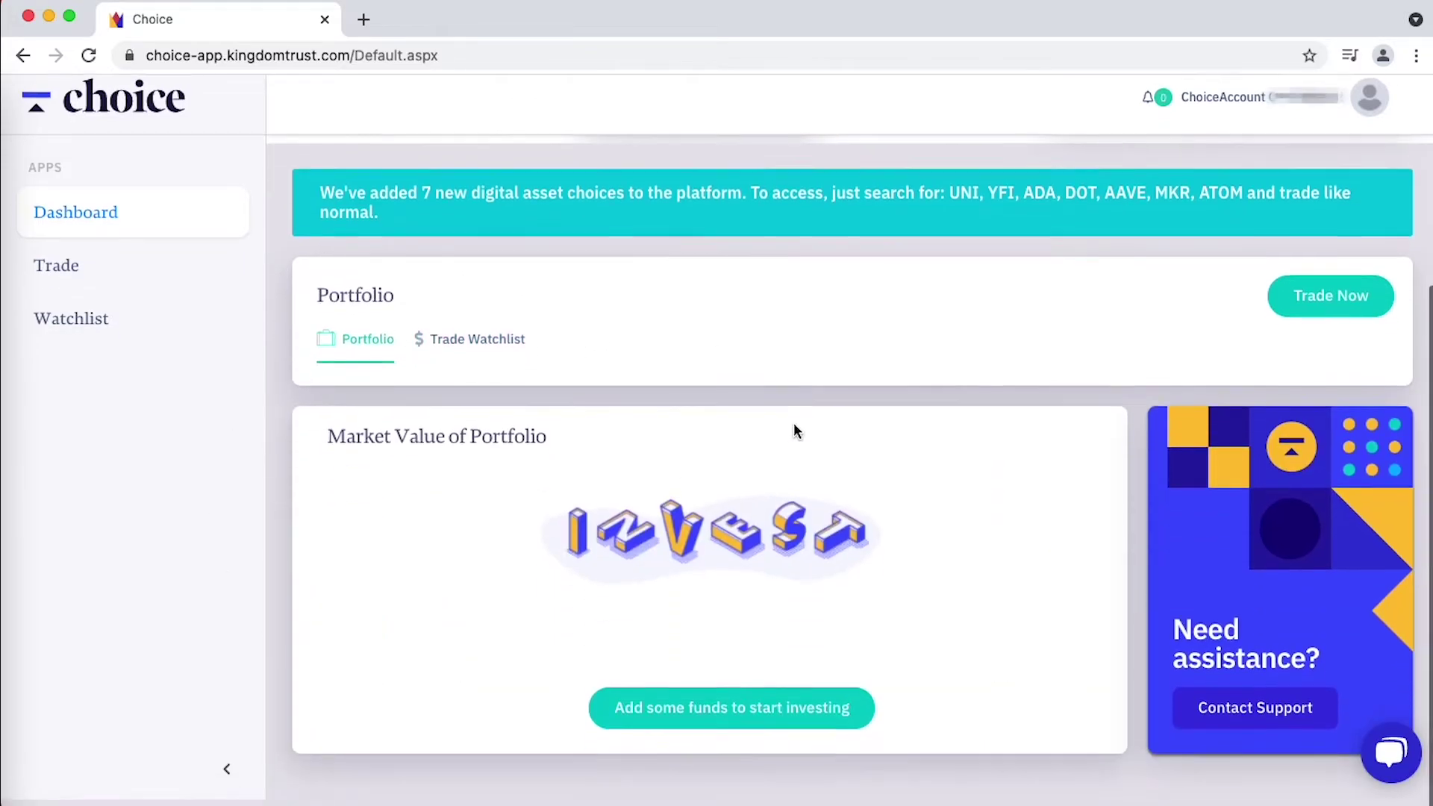
scroll(794, 422, up, 4)
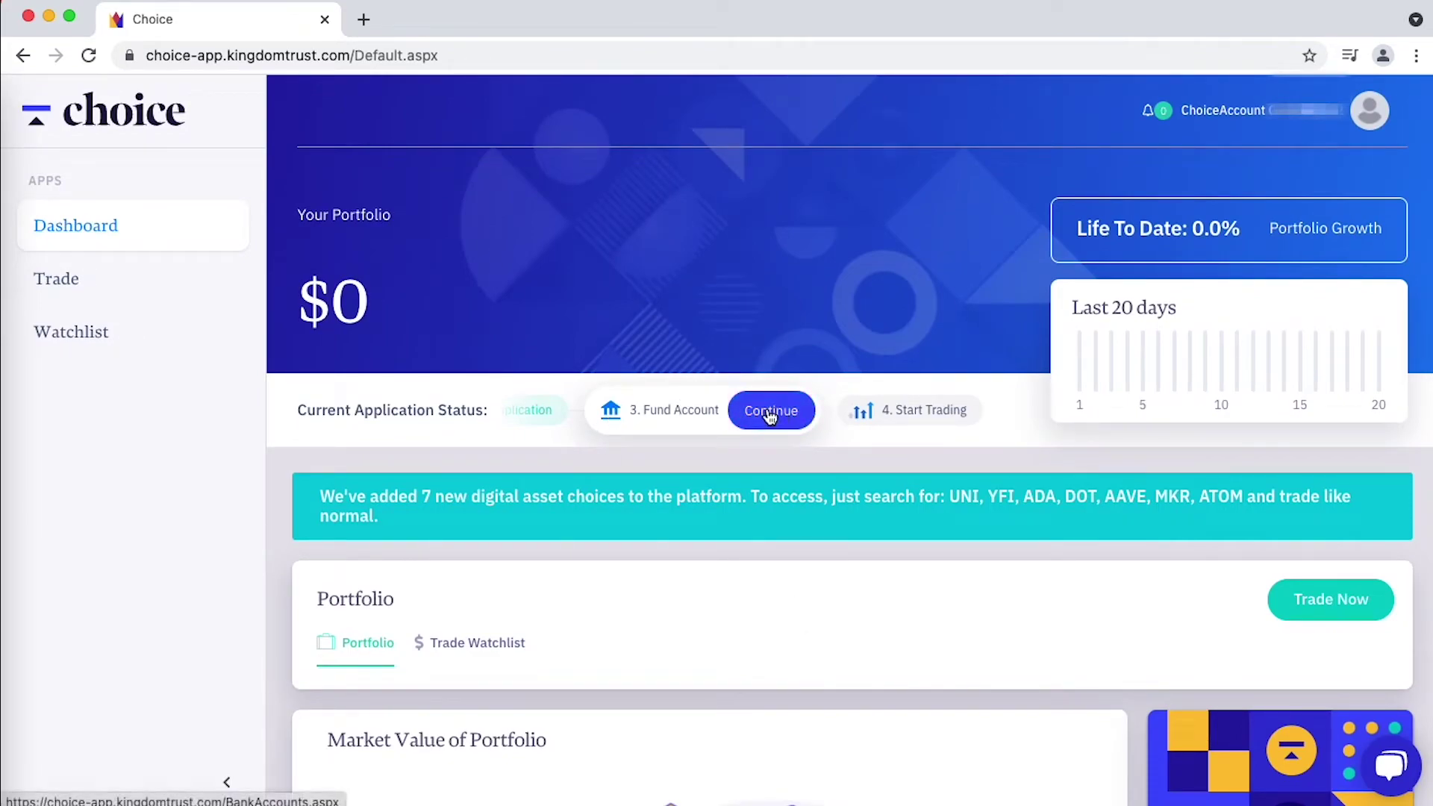
- Continue to Fund Account and launch Plaid with Add a Bank Account
click(771, 416)
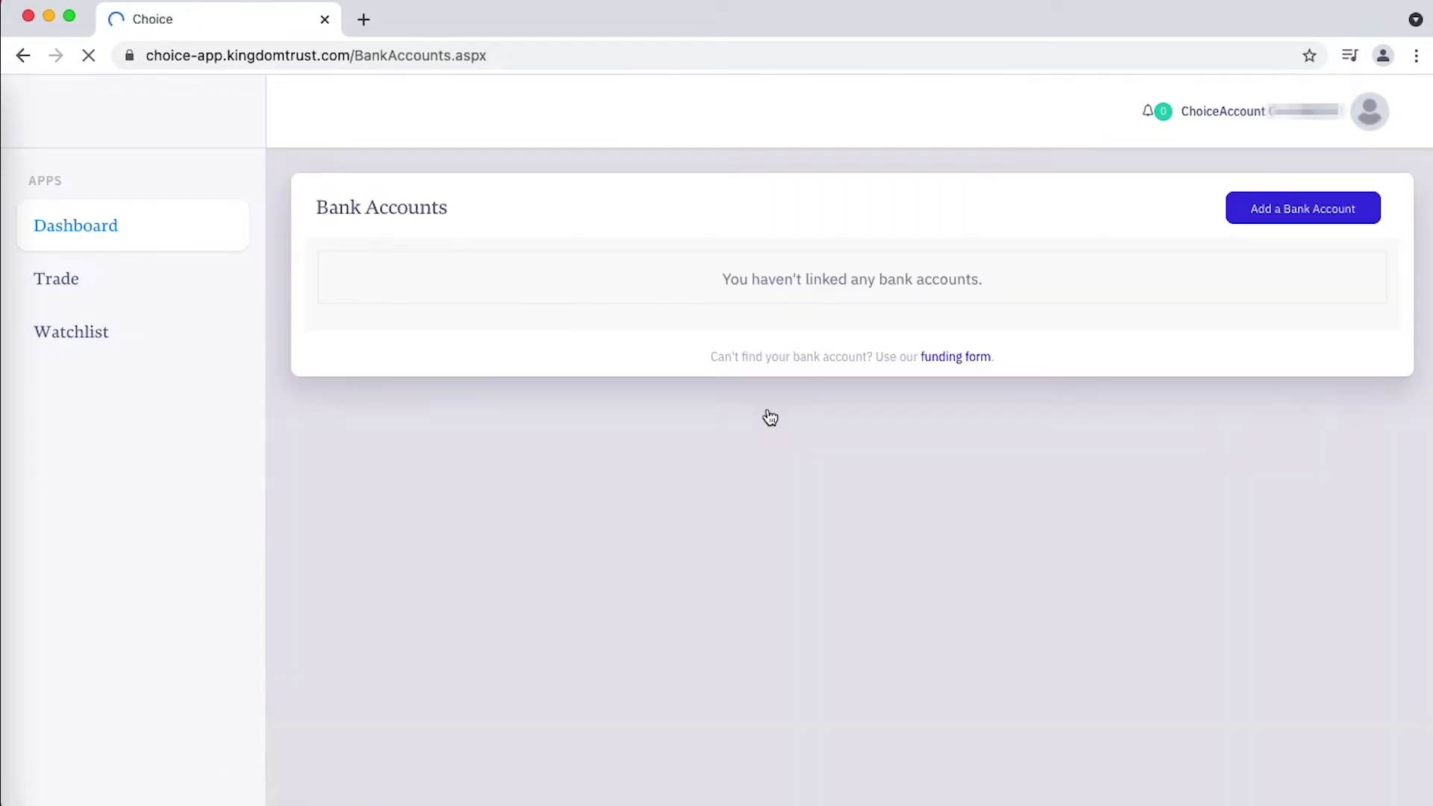
click(1321, 214)
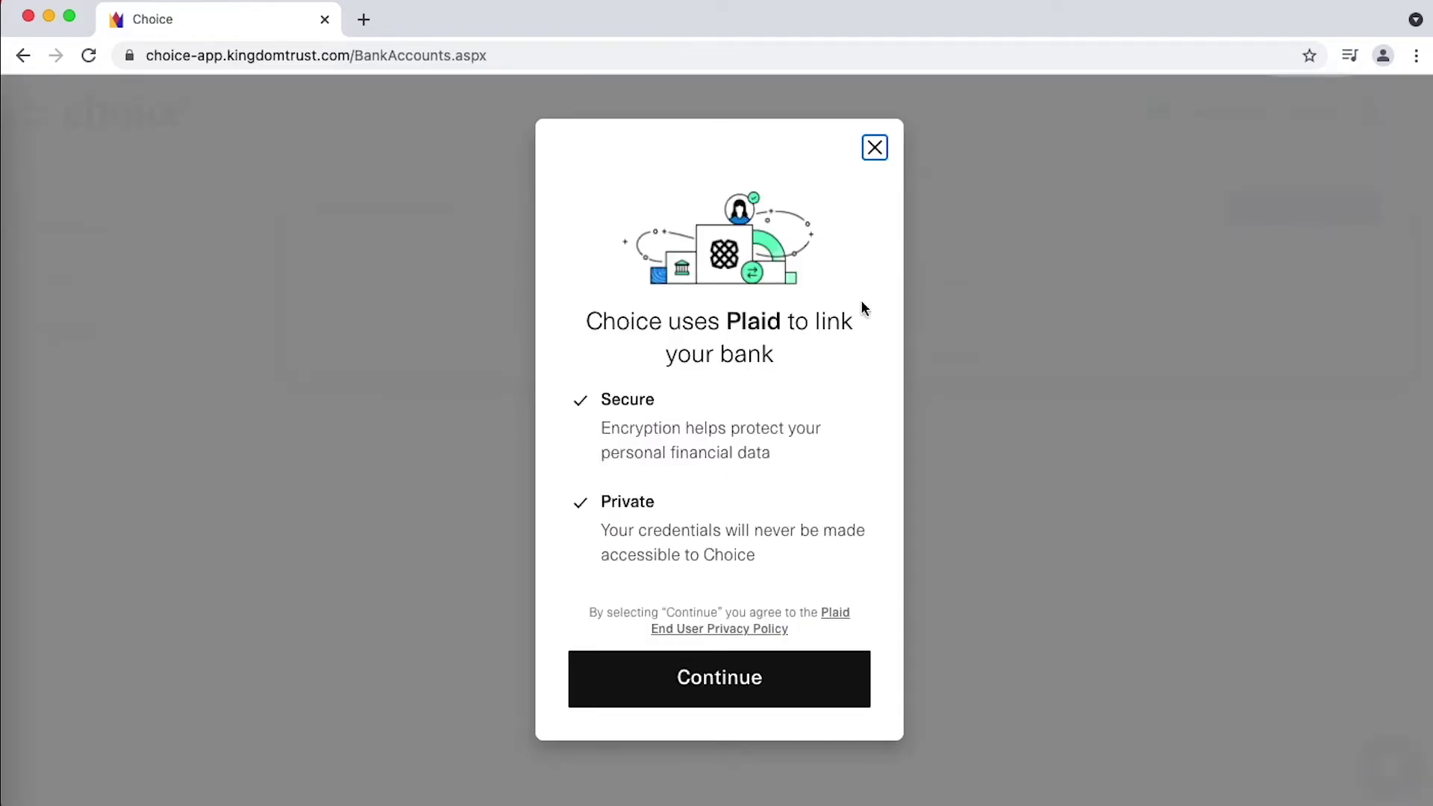
- Search 'all' in Plaid and select the main Ally Bank institution
click(736, 684)
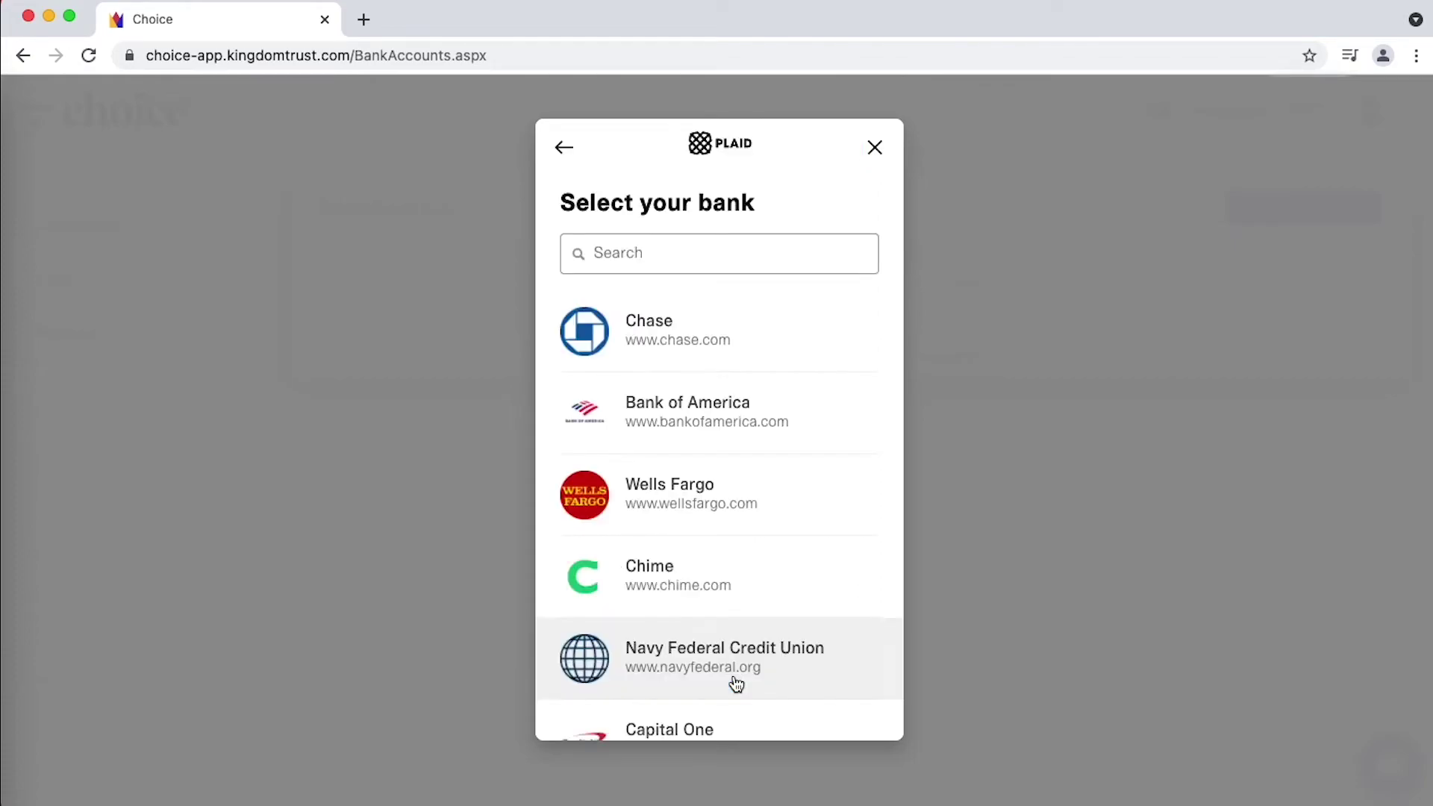
click(654, 253)
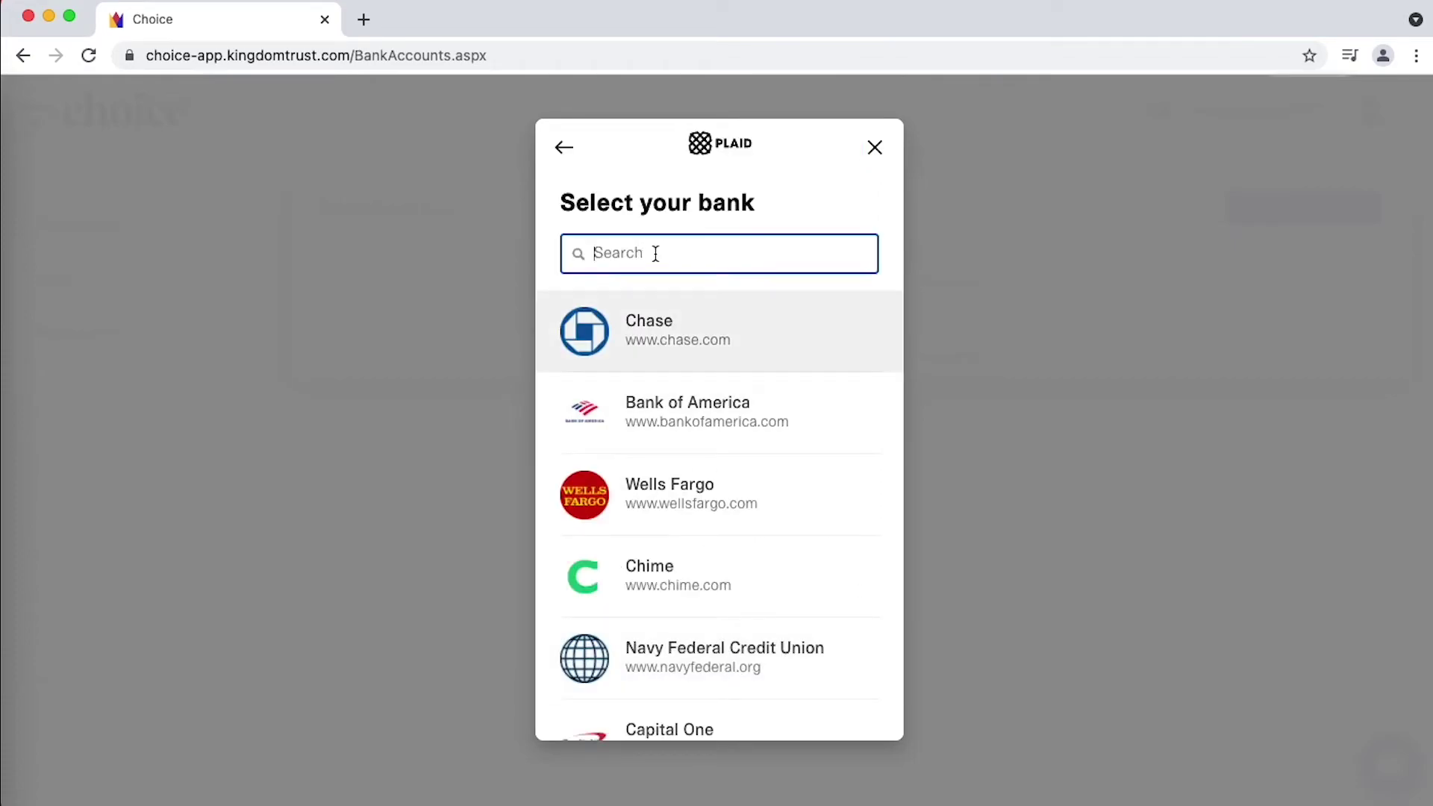
text(all)
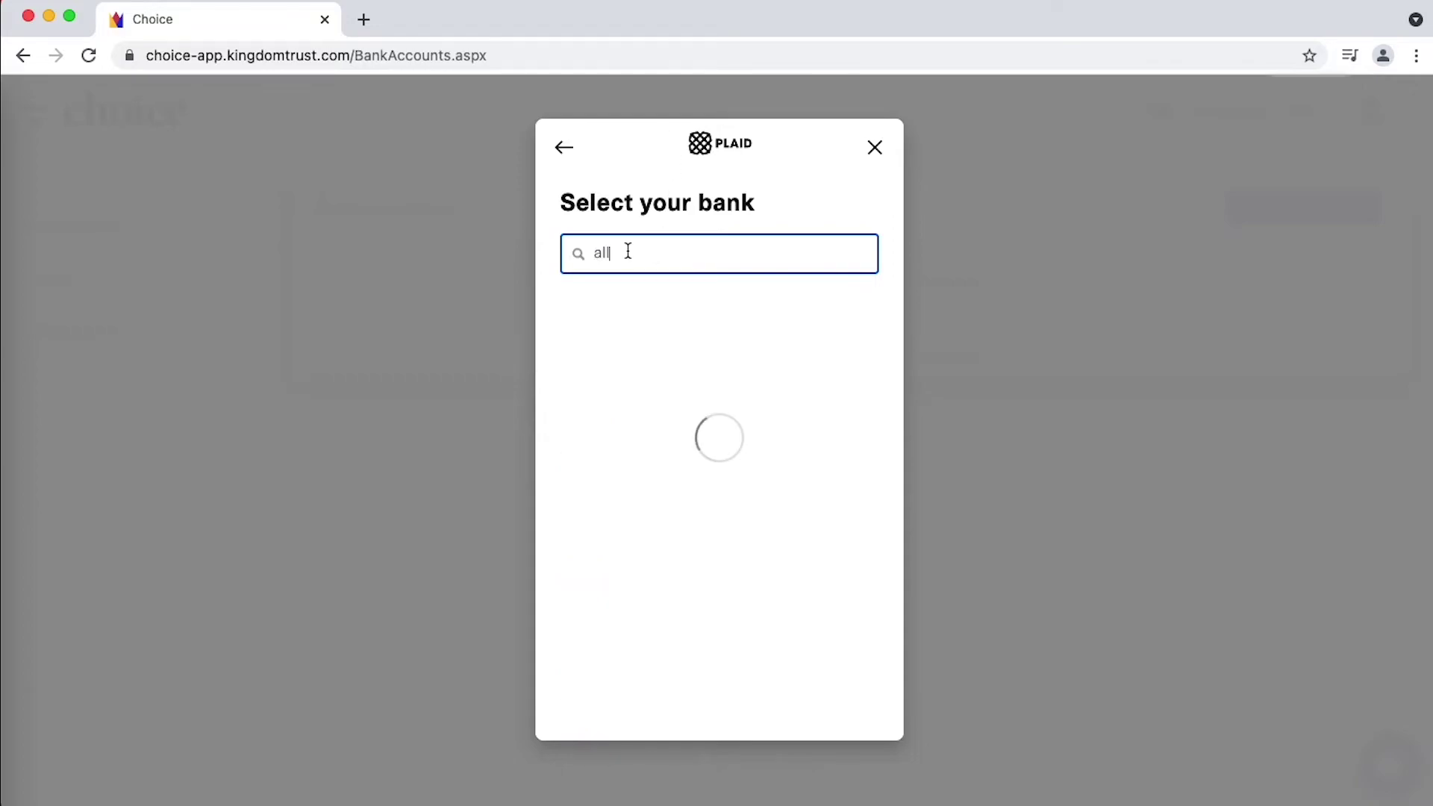
click(657, 333)
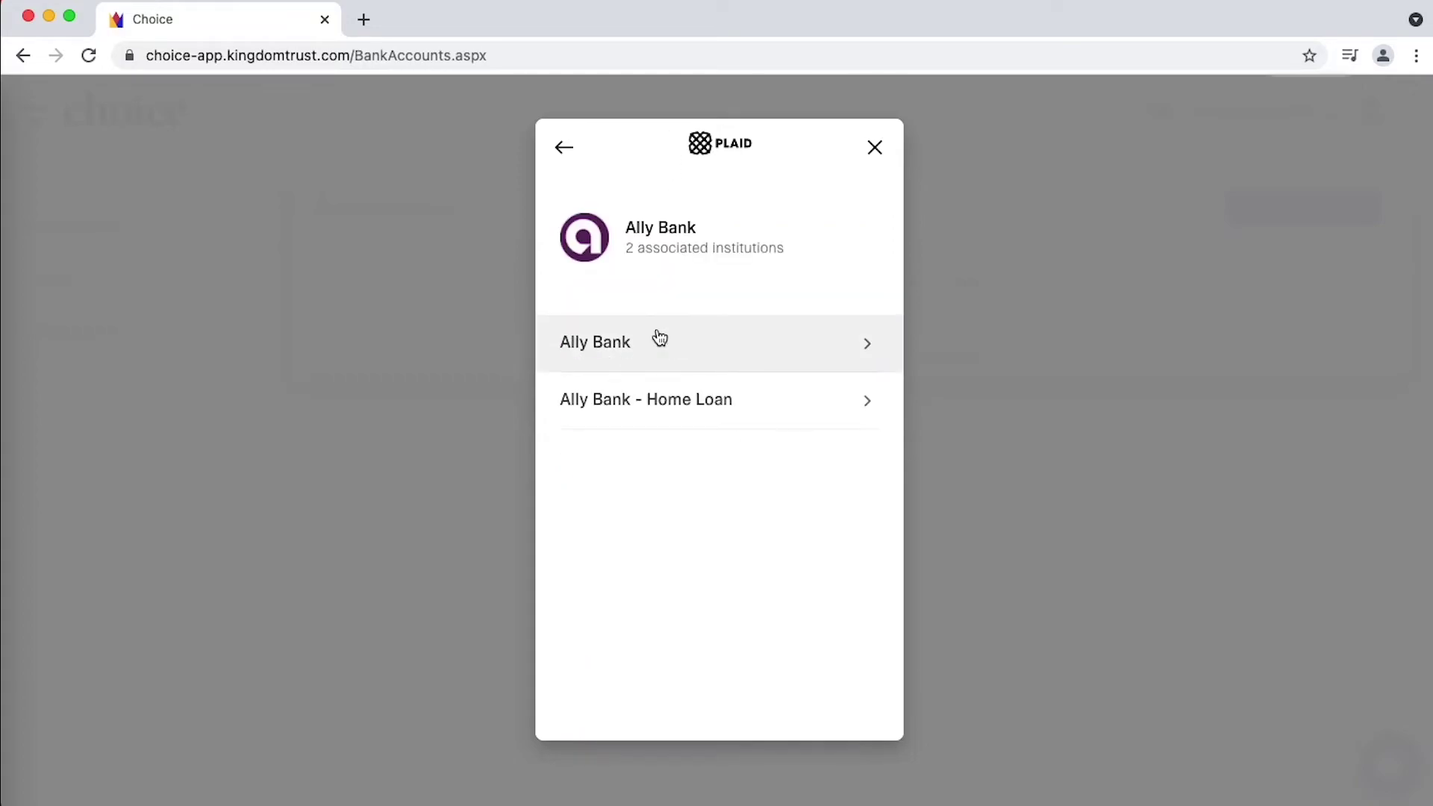
click(700, 344)
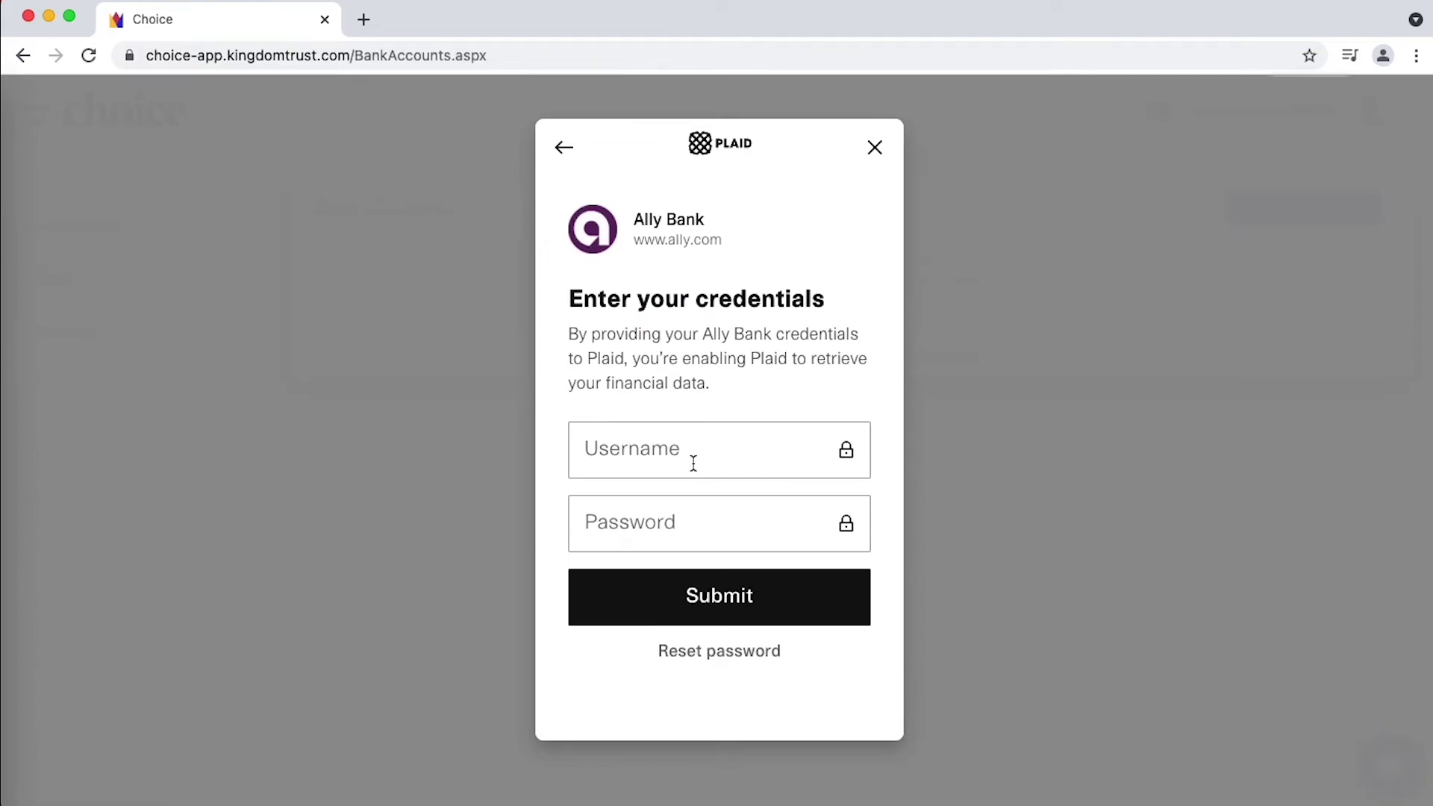
- Enter the Ally Bank username and password and submit them
click(693, 463)
text(username)
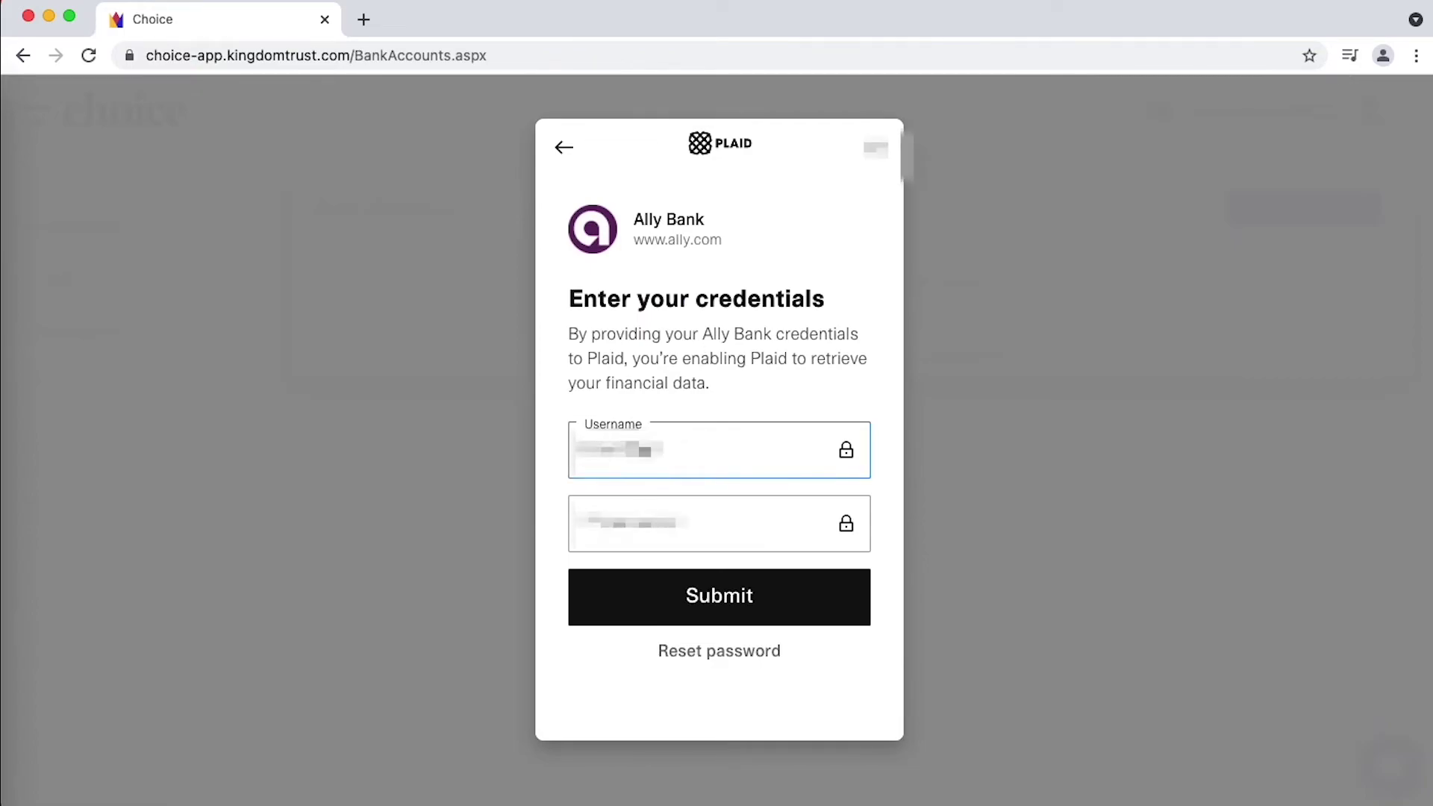
text(username.continued)
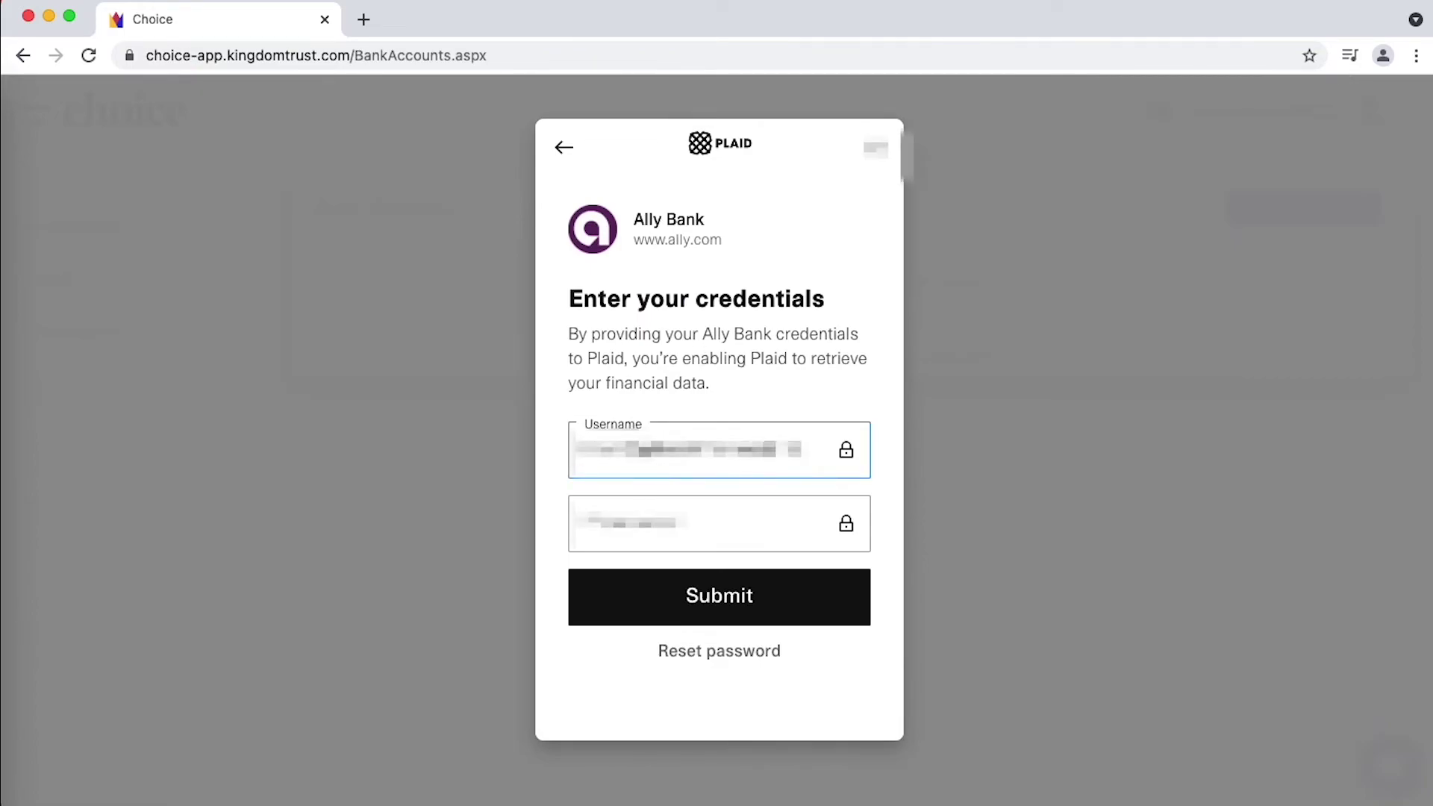
key(Tab)
text(password)
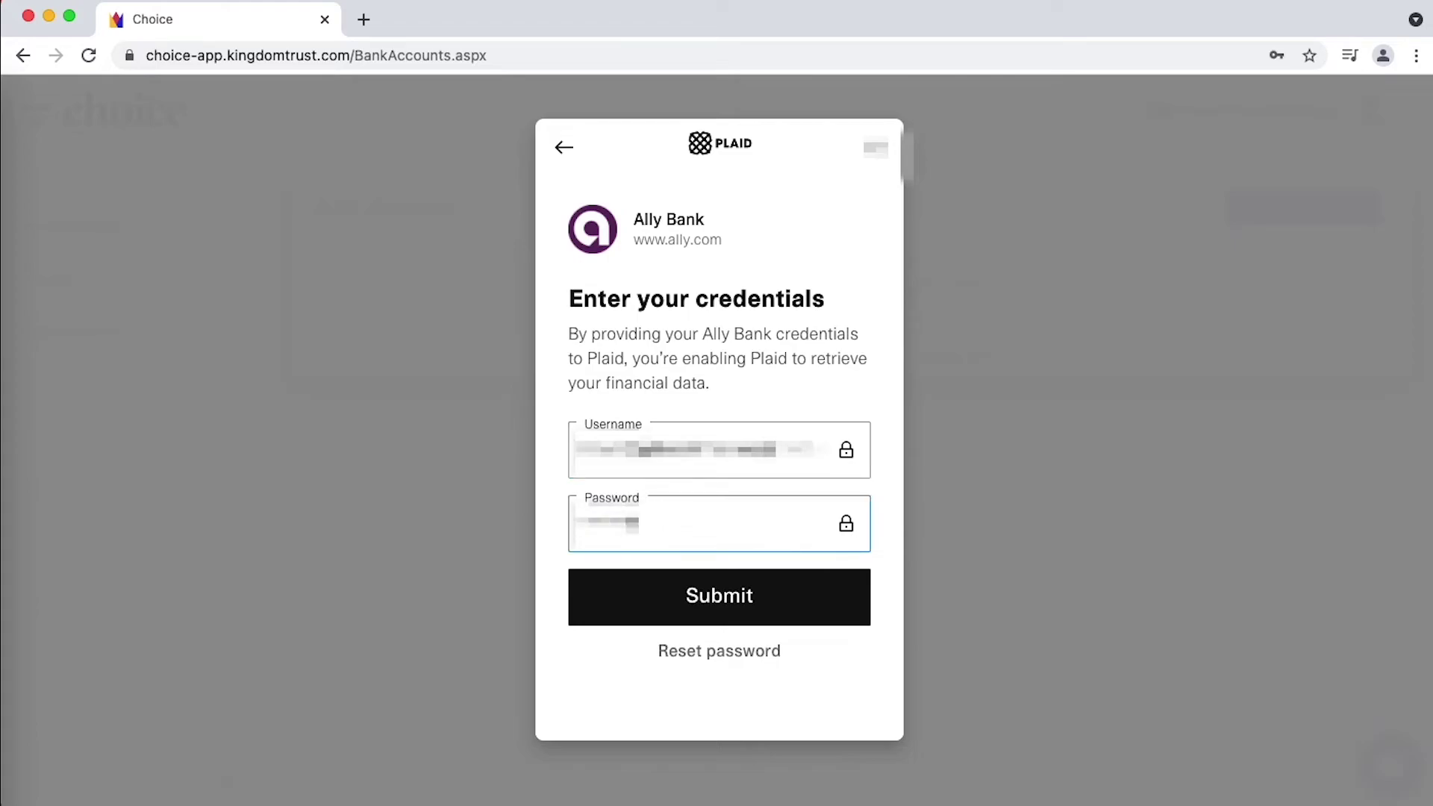
click(713, 597)
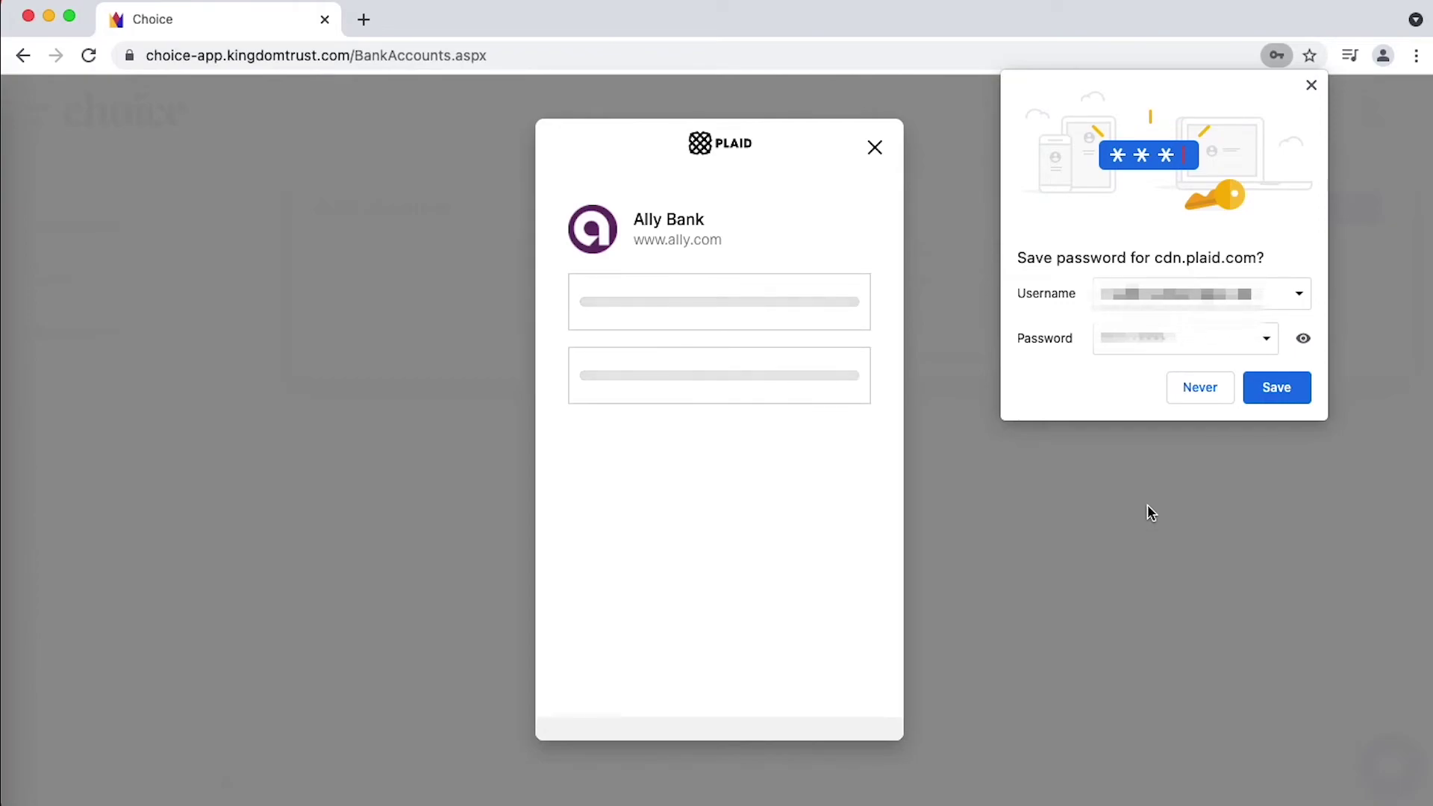
- Decline Chrome's password save, verify by text-message code, and link Interest Checking as primary
click(1204, 387)
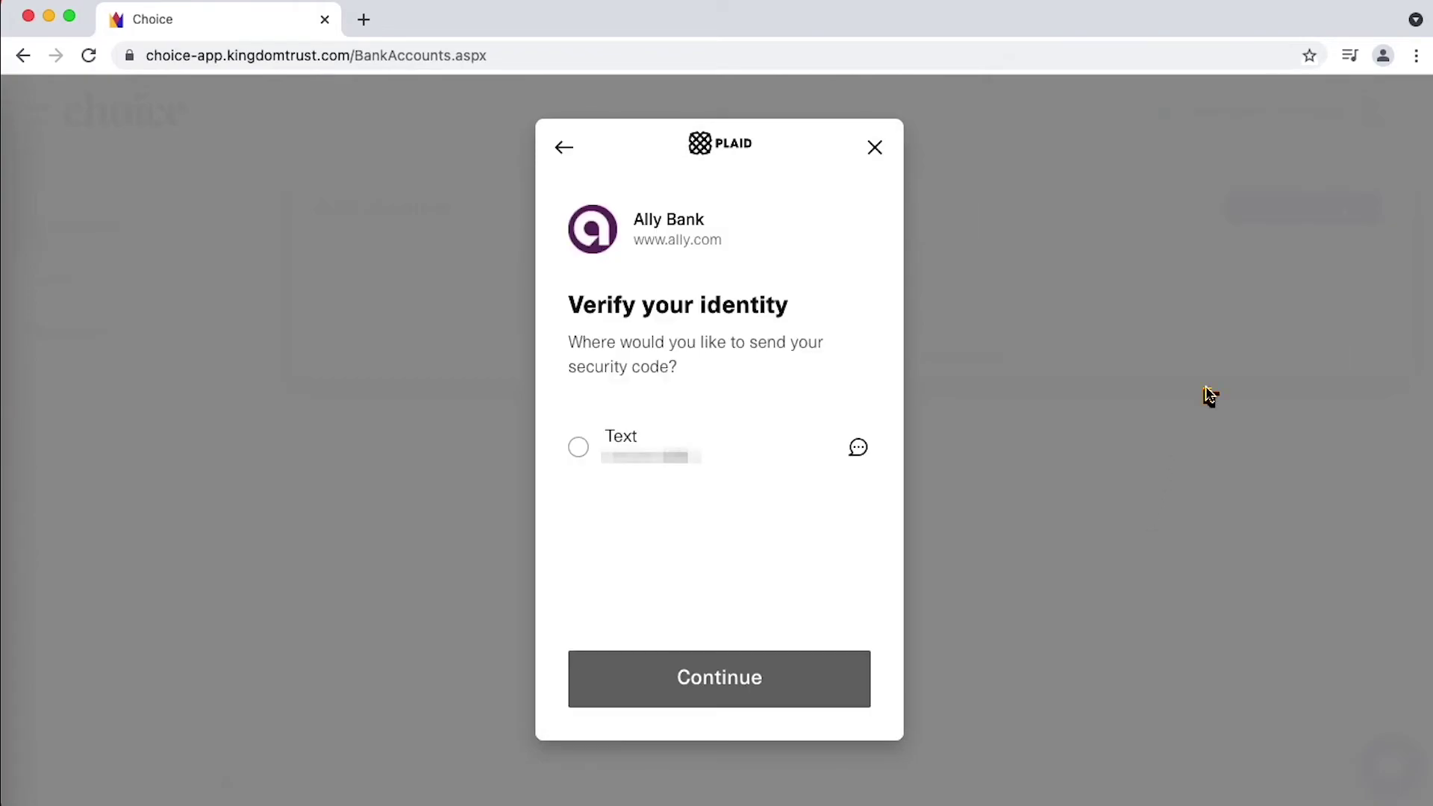
click(579, 447)
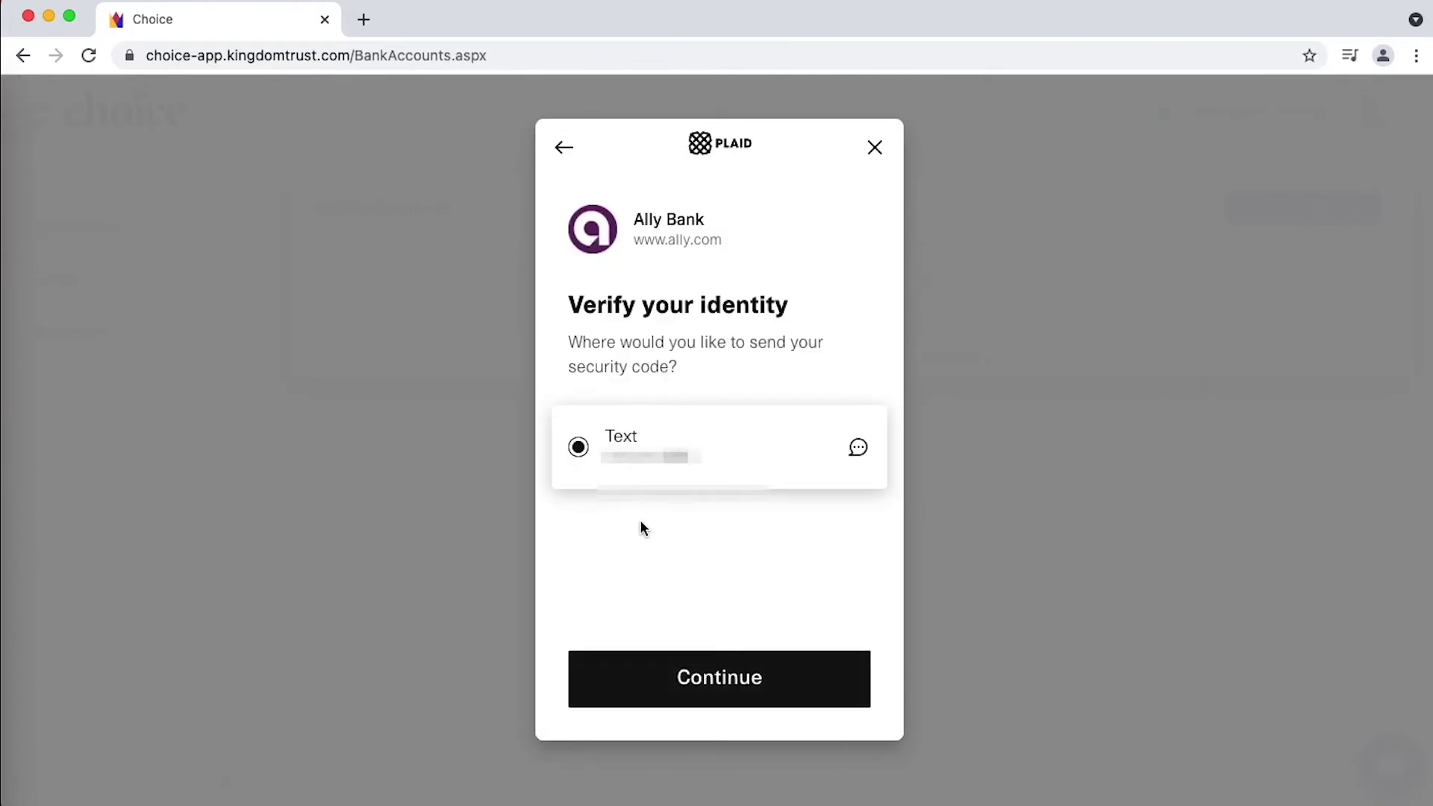
click(694, 677)
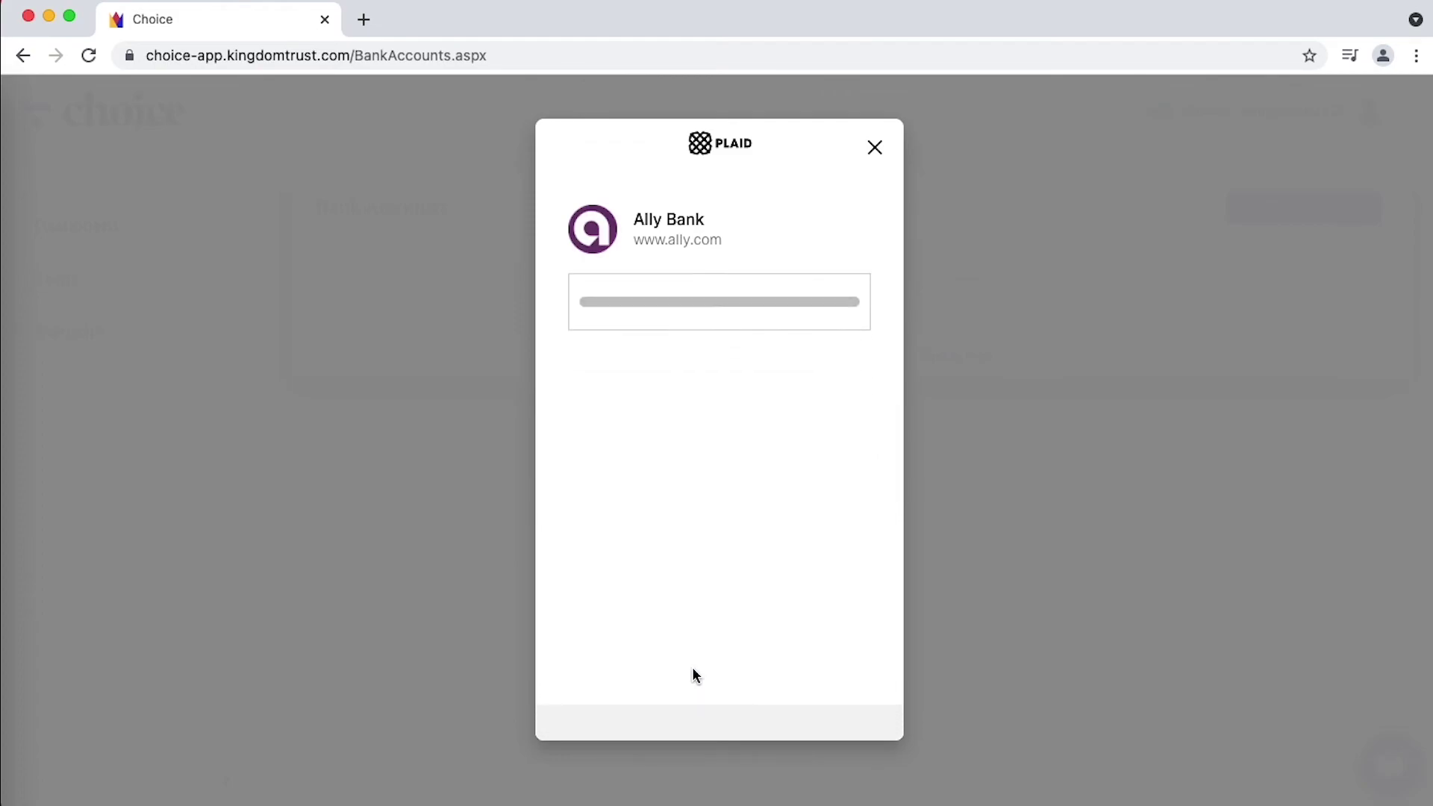
click(666, 422)
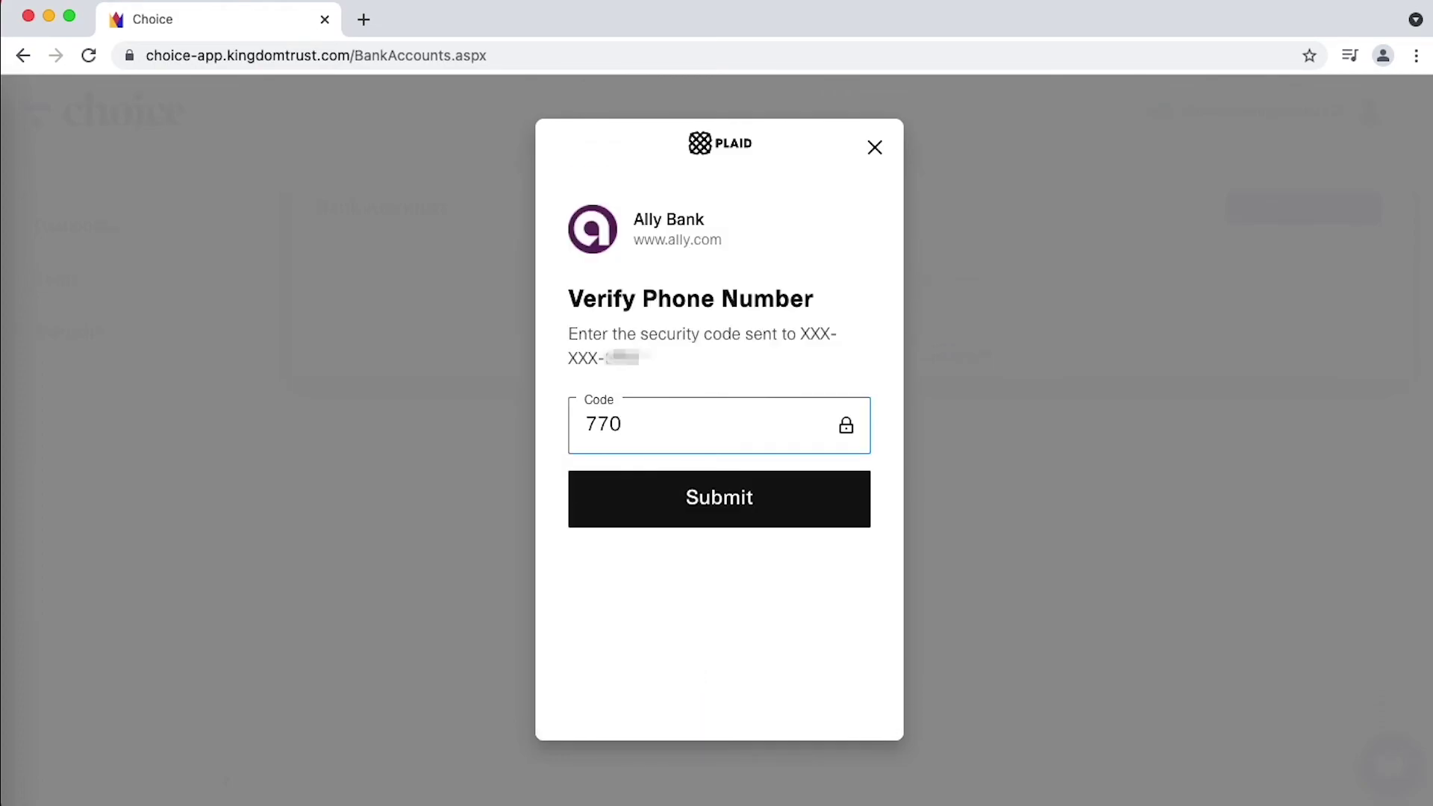
click(668, 494)
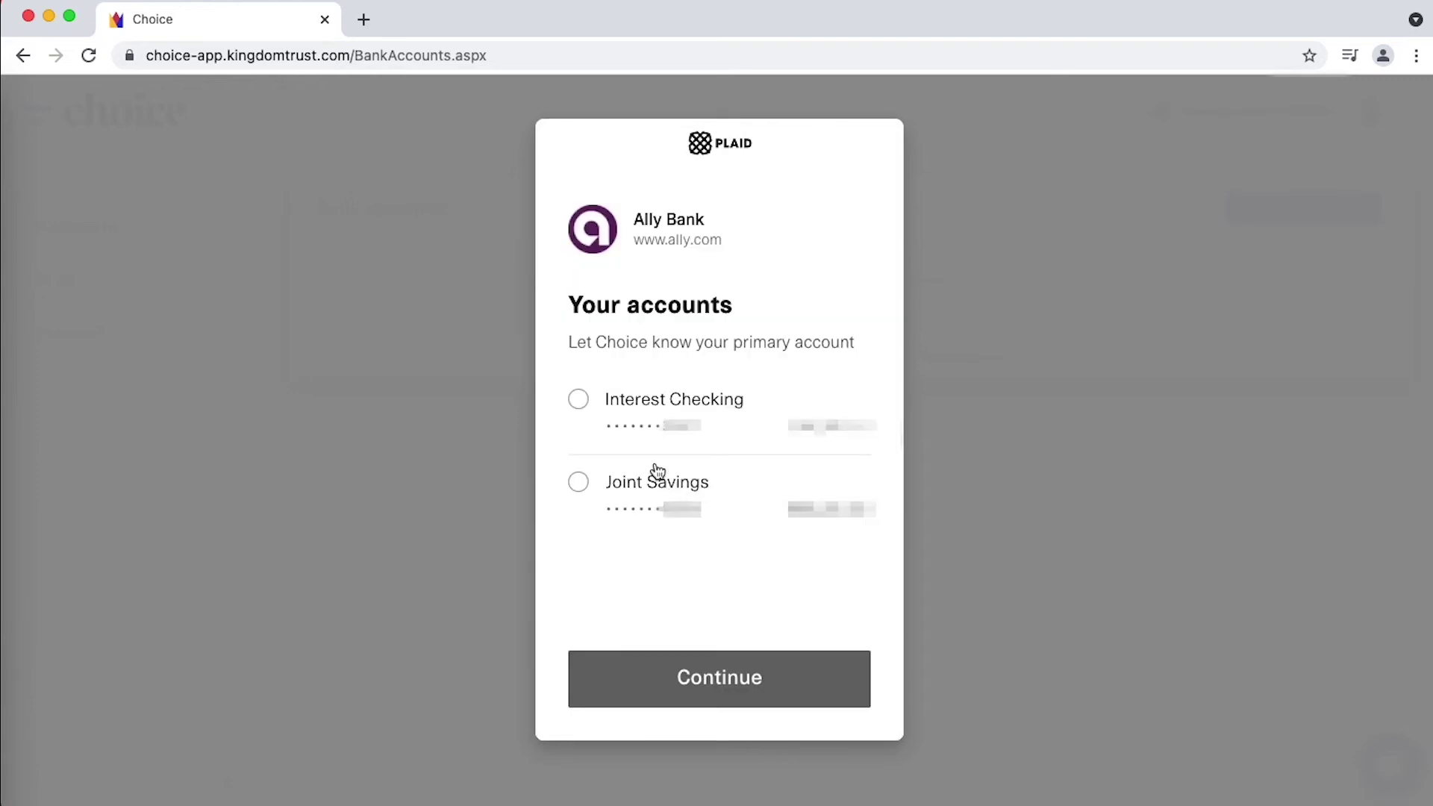
click(619, 394)
click(705, 677)
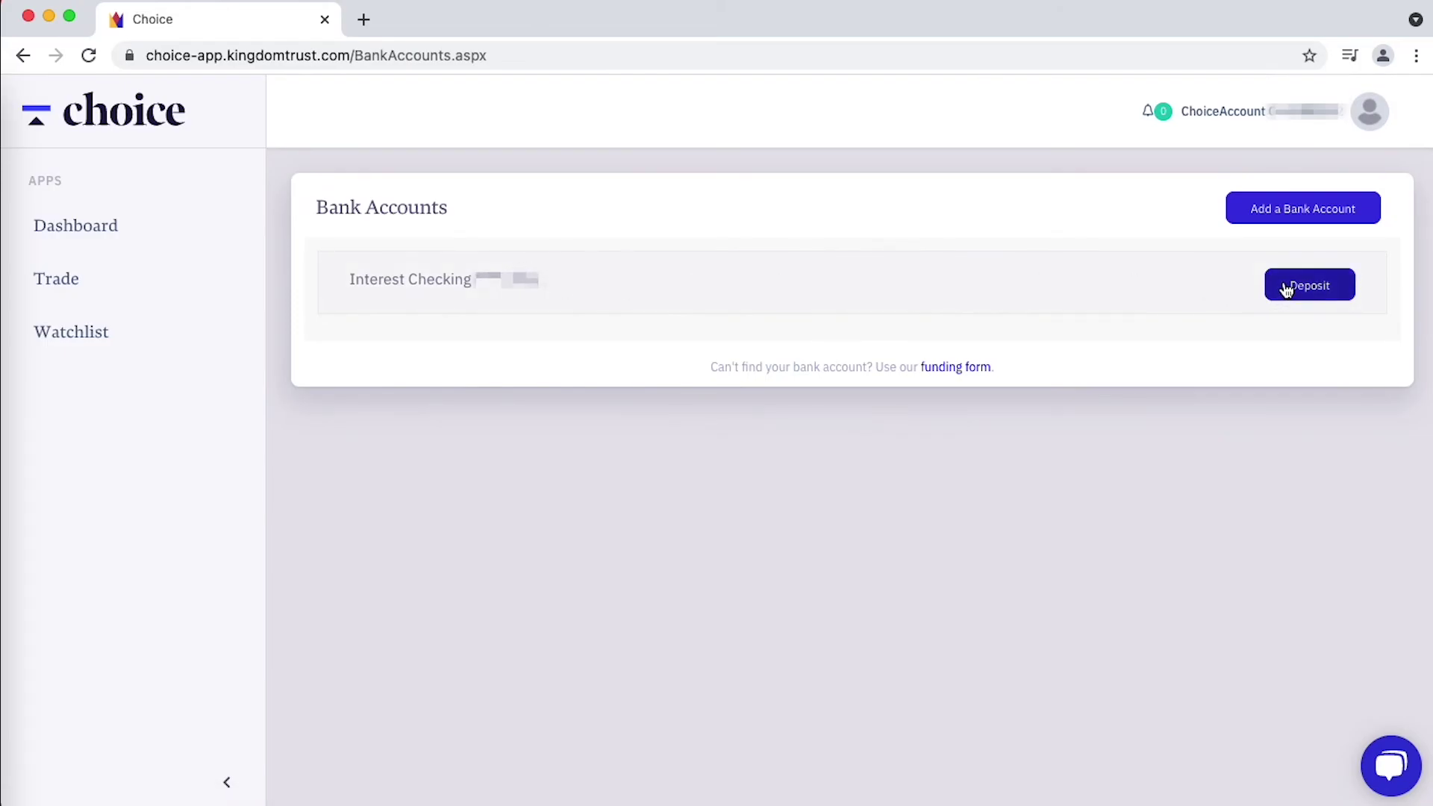
- Deposit $147.60 from Interest Checking as a 2021 contribution, confirming eligibility, and verify it
click(1283, 283)
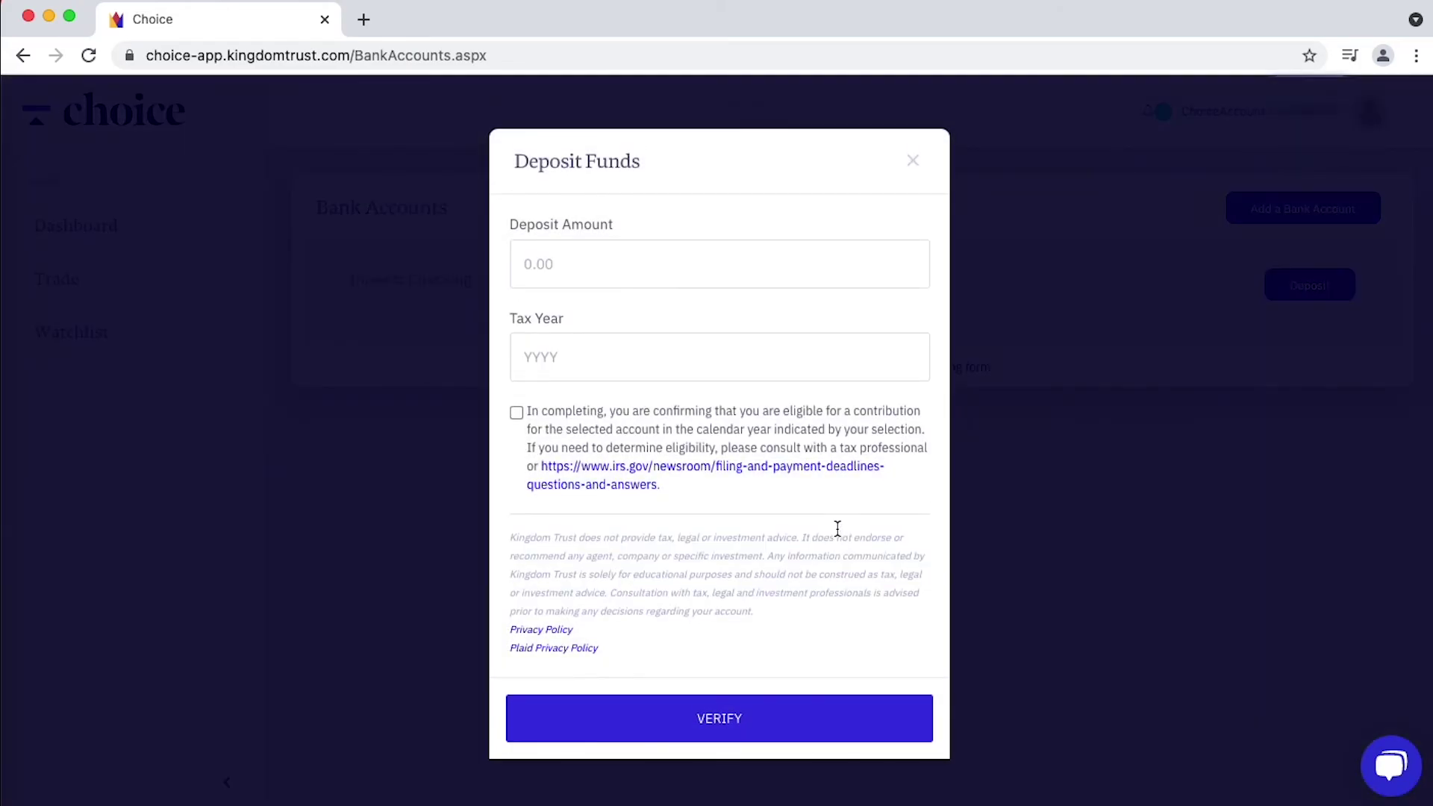
click(602, 273)
text(147.60)
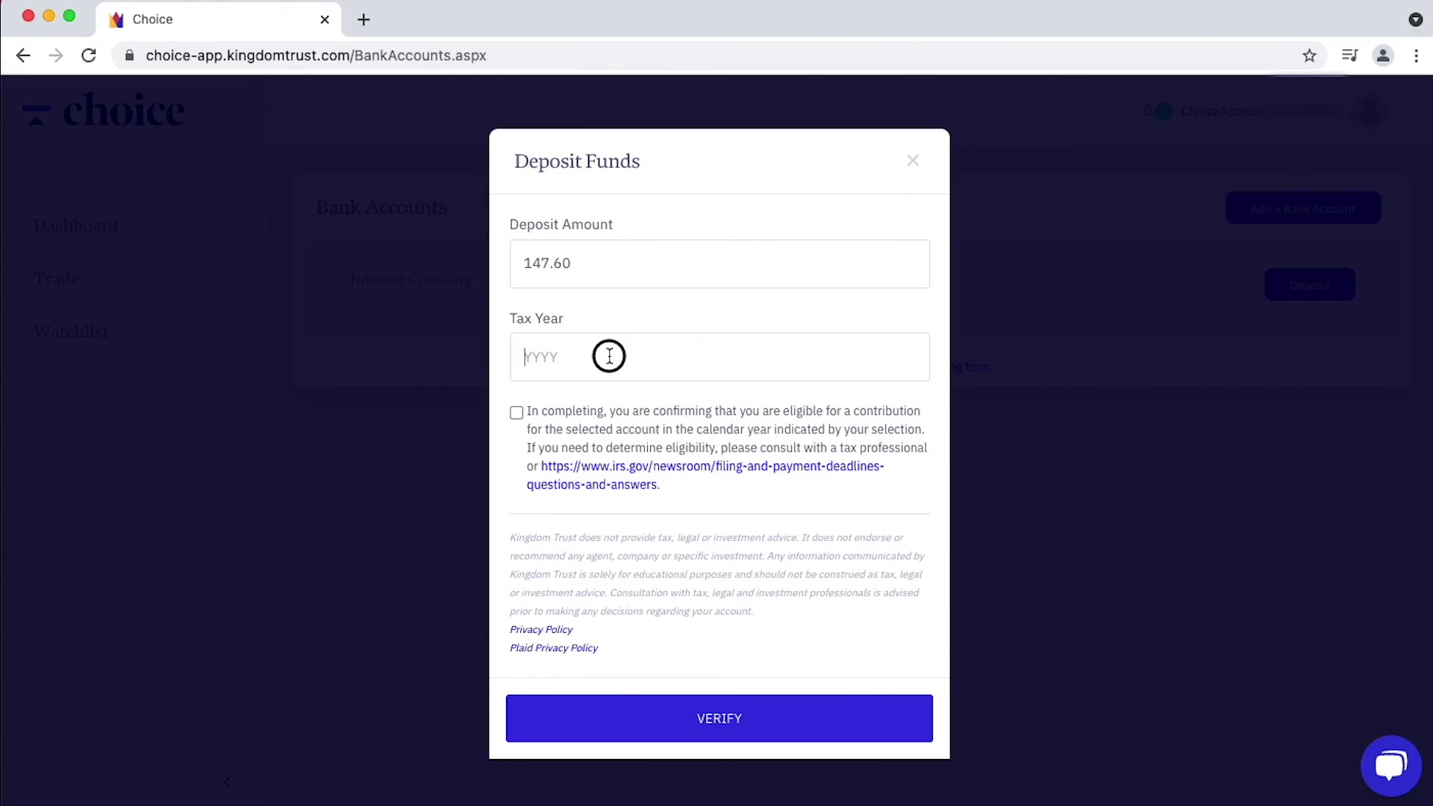
click(609, 356)
text(2021)
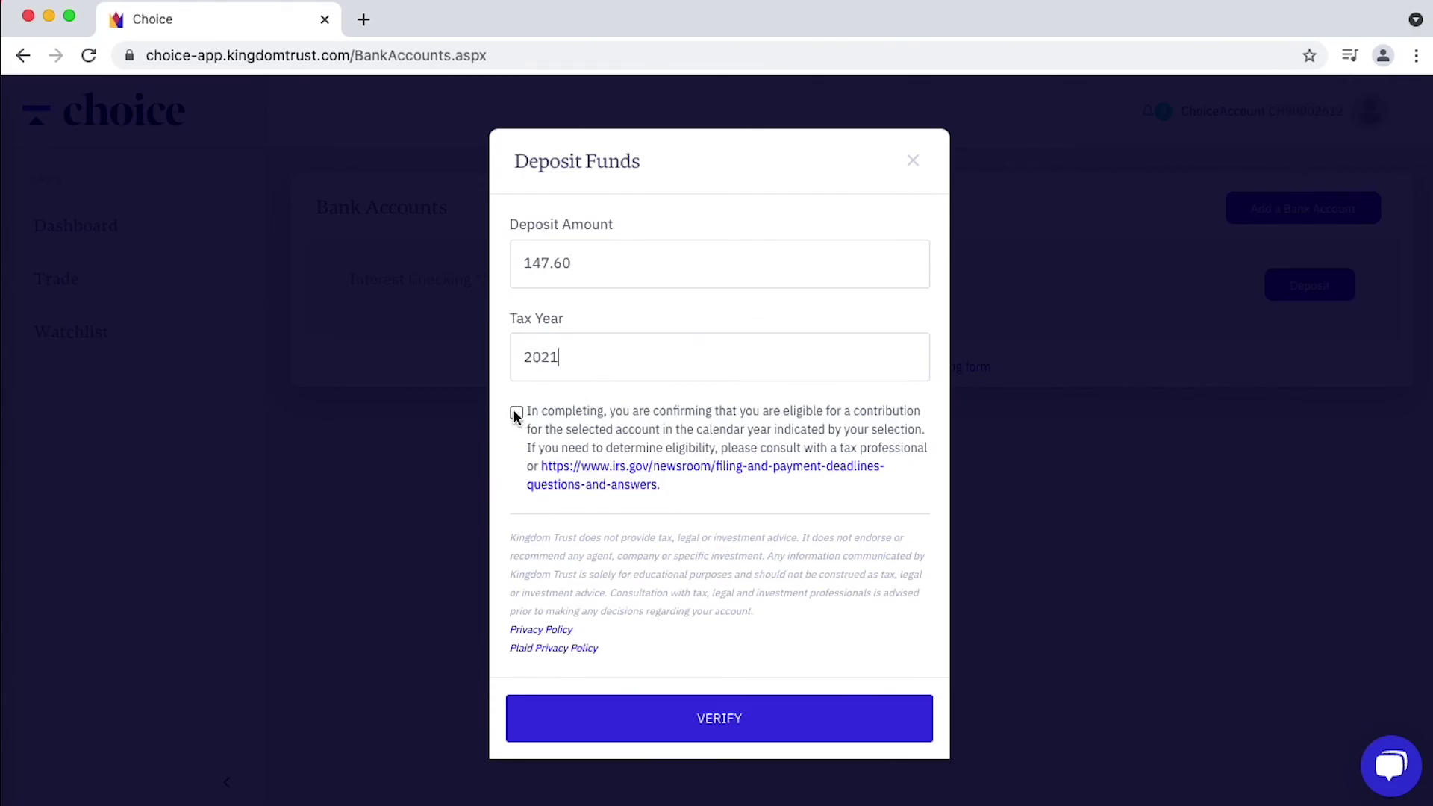
click(515, 413)
click(736, 719)
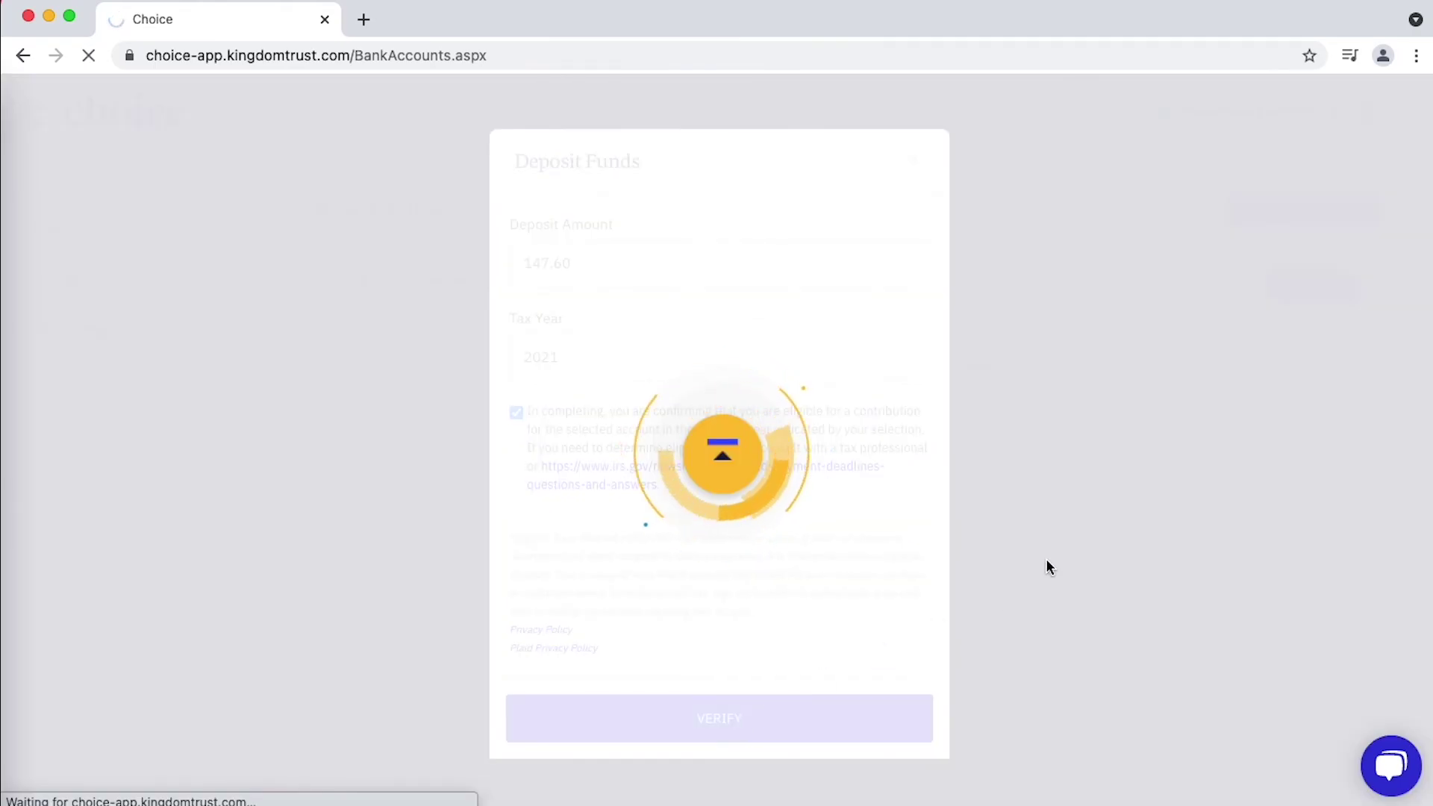